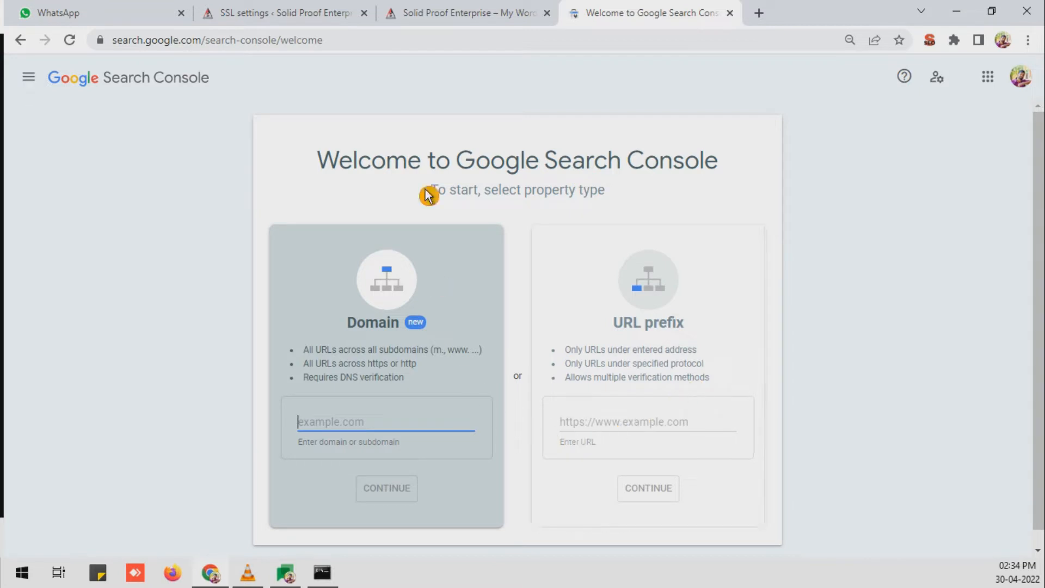
Copy the full https address of the Solid Proof Enterprise homepage for use as a URL prefix property.
left_click(677, 338)
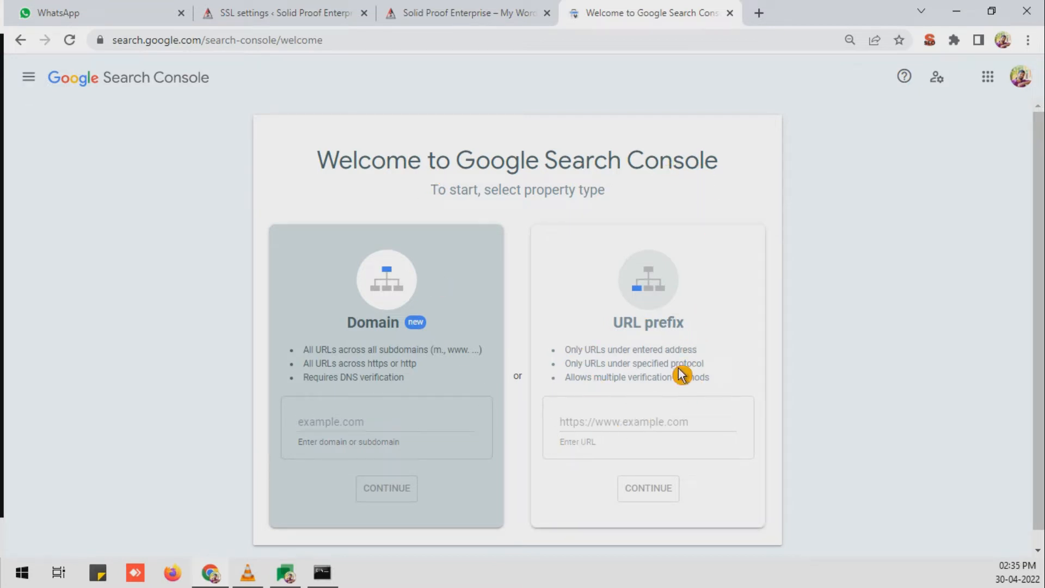
left_click(590, 430)
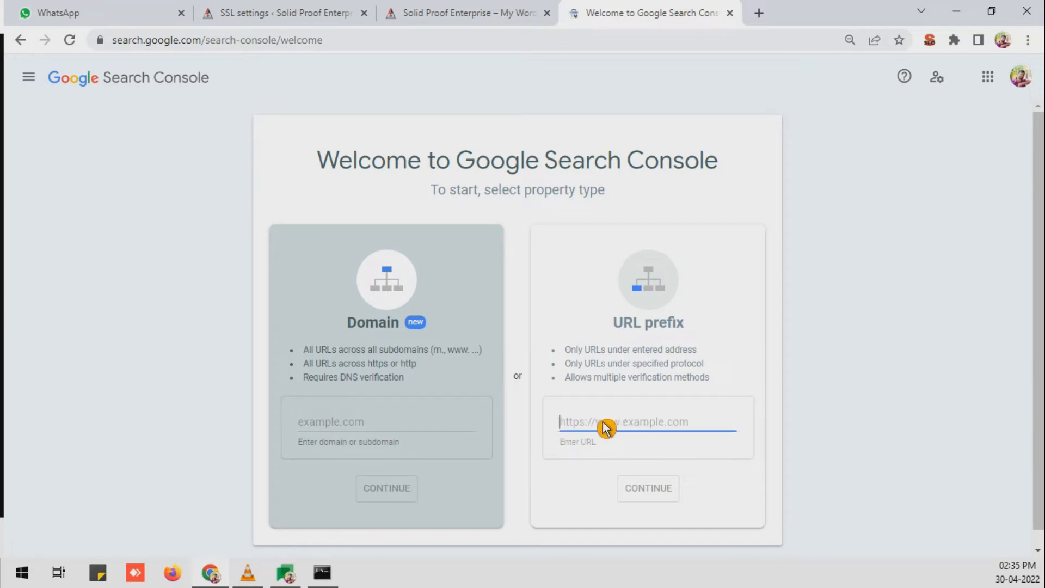
left_click(269, 12)
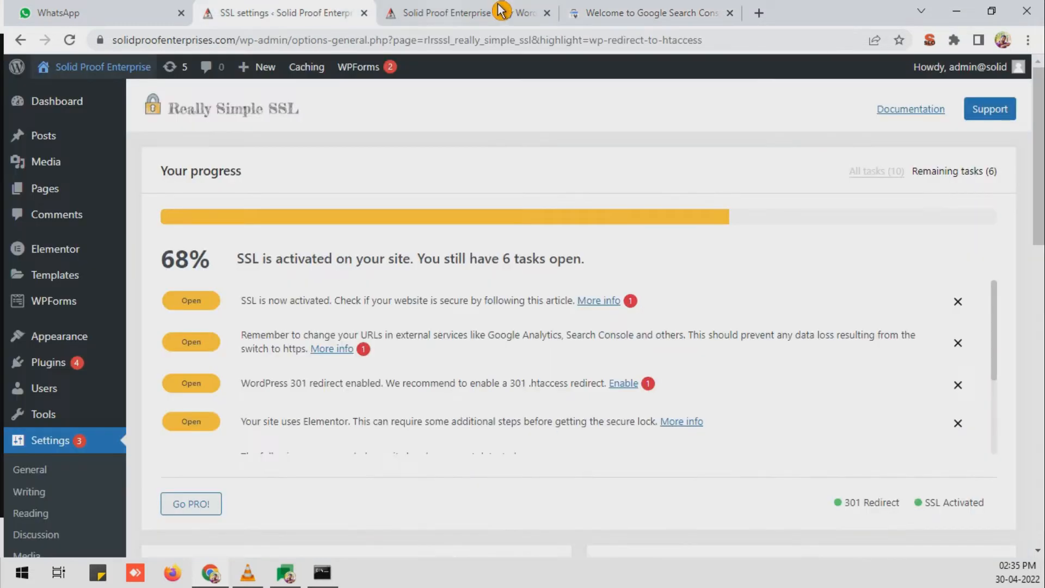
left_click(452, 12)
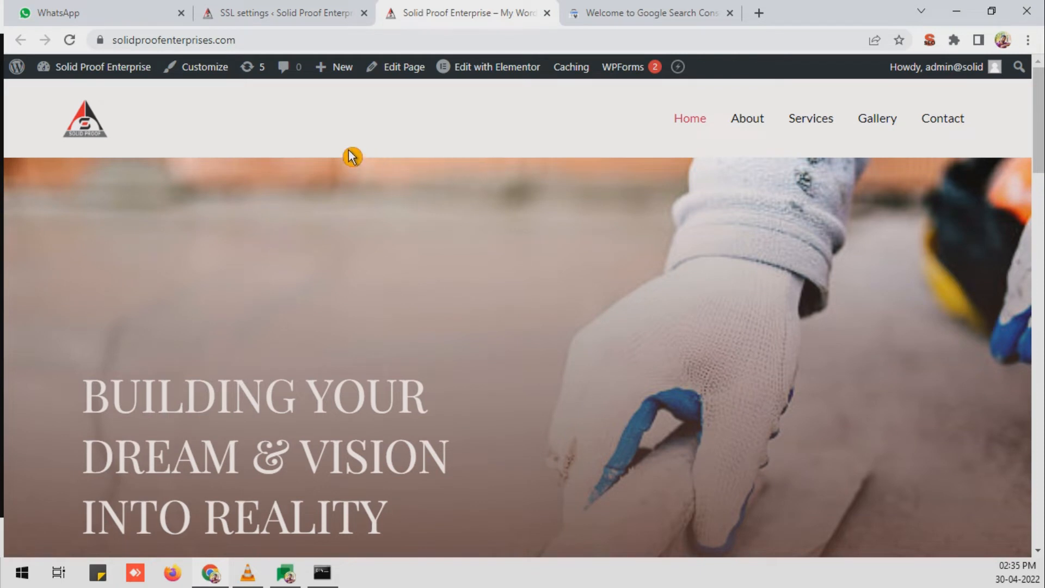
left_click(293, 39)
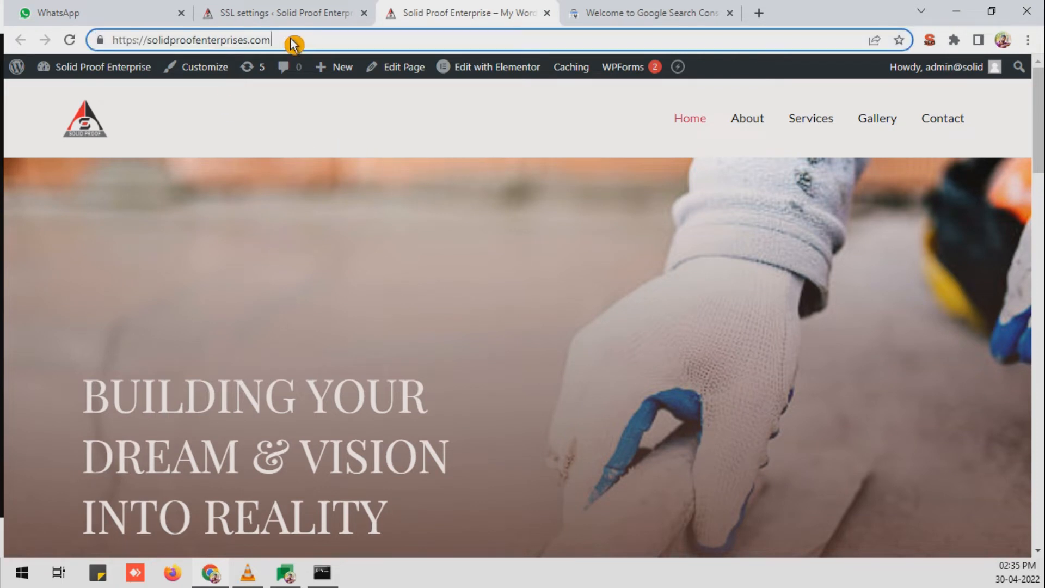
right_click(169, 42)
left_click(221, 130)
left_click(634, 12)
left_click(677, 417)
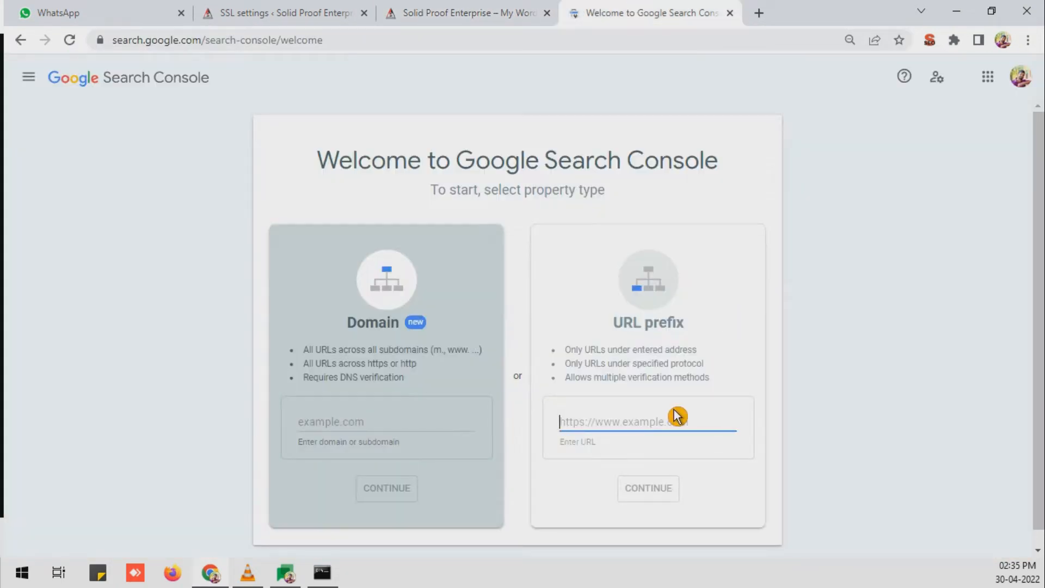
right_click(677, 417)
right_click(656, 416)
left_click(684, 338)
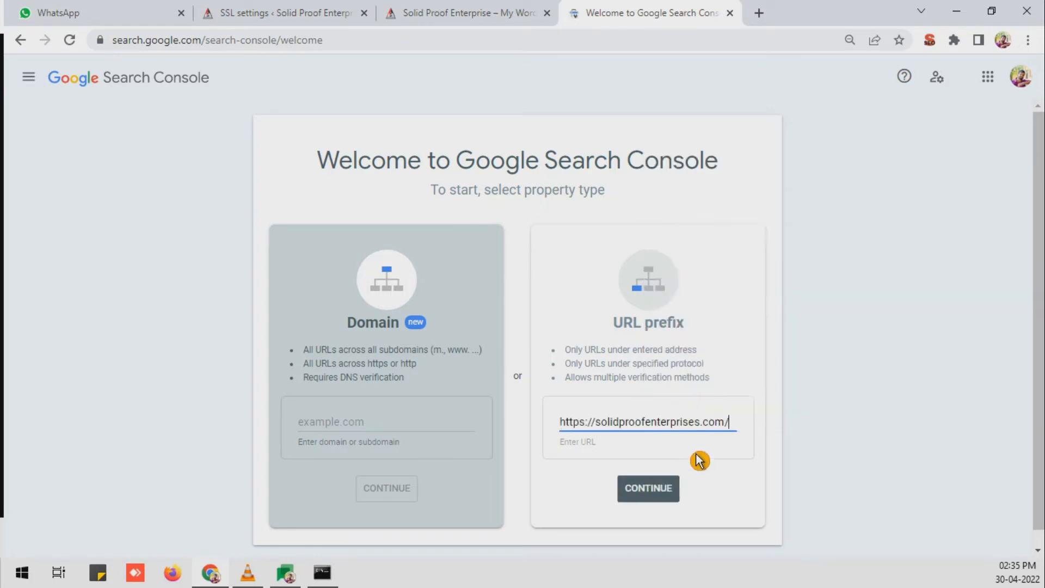
left_click(671, 495)
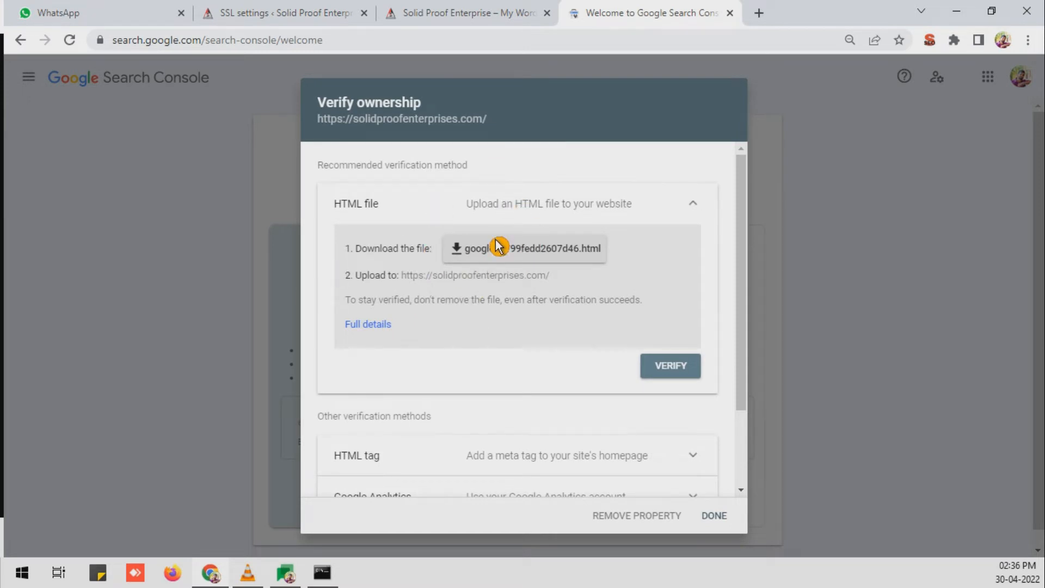
Download the HTML verification file and copy the complete meta tag offered by the HTML tag verification method.
left_click(537, 253)
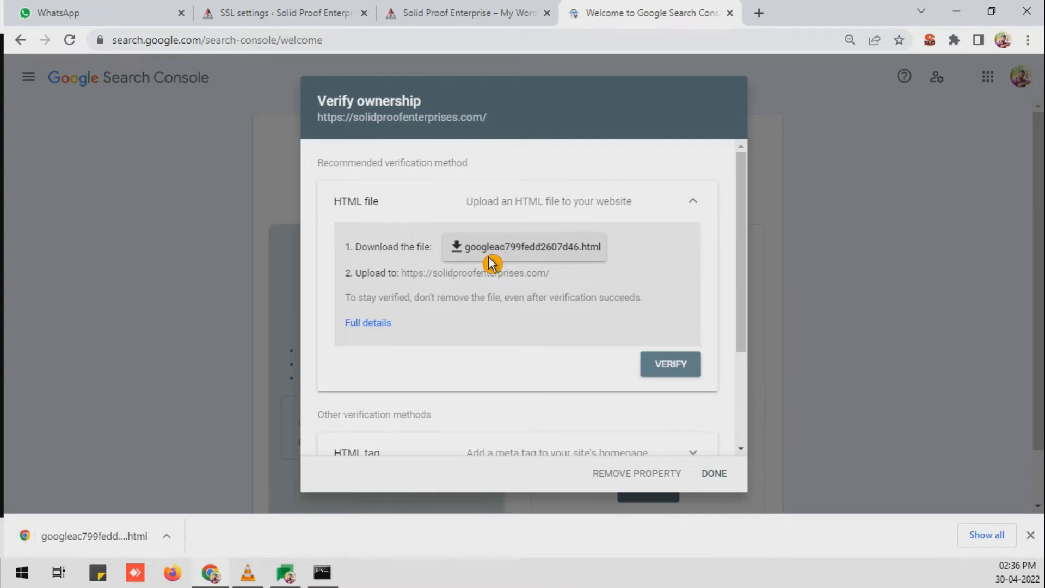
scroll(582, 256, "down", 3)
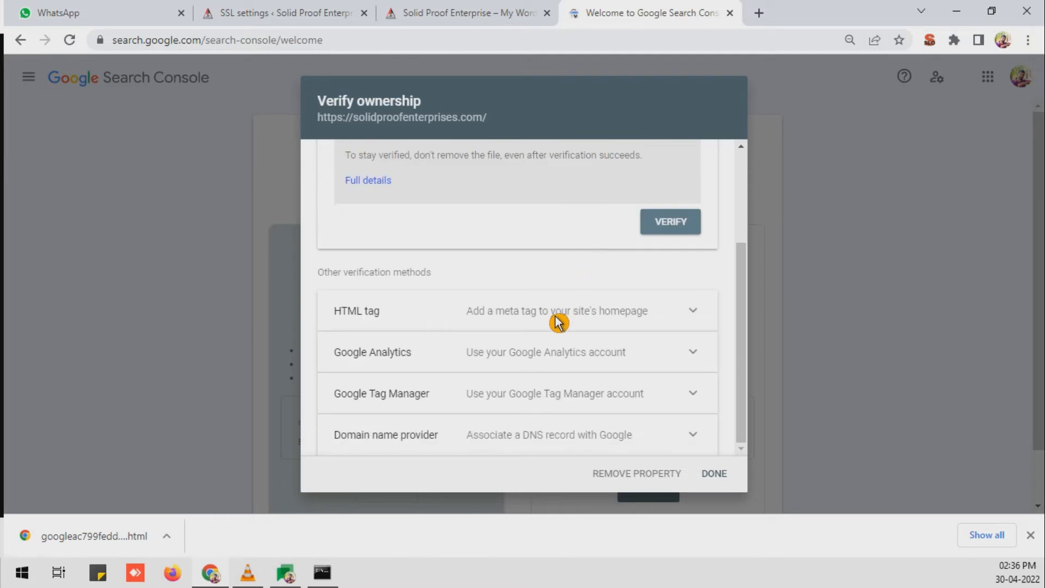
left_click(557, 321)
scroll(488, 320, "down", 3)
scroll(485, 321, "up", 2)
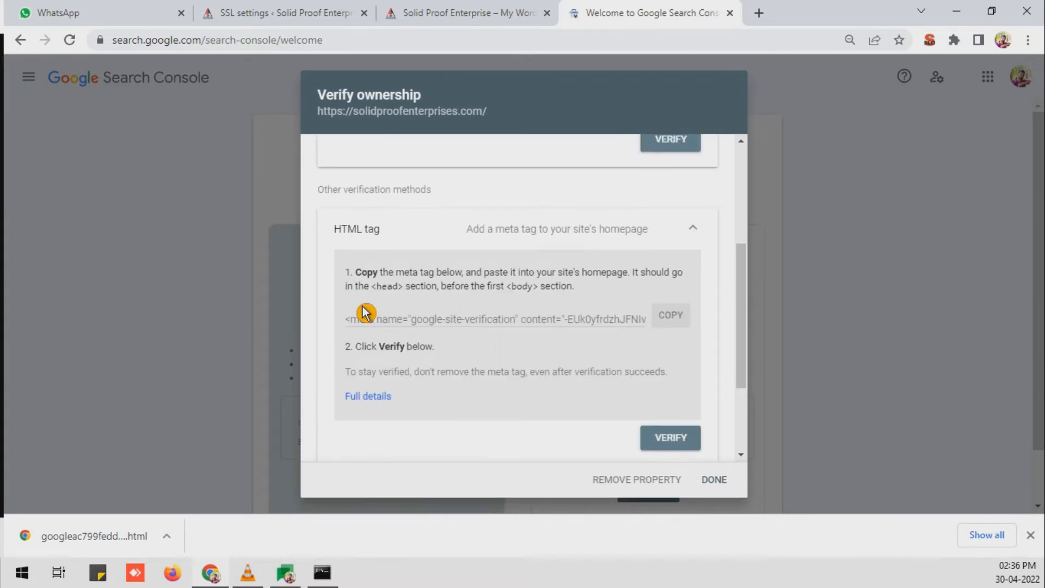
triple_click(368, 321)
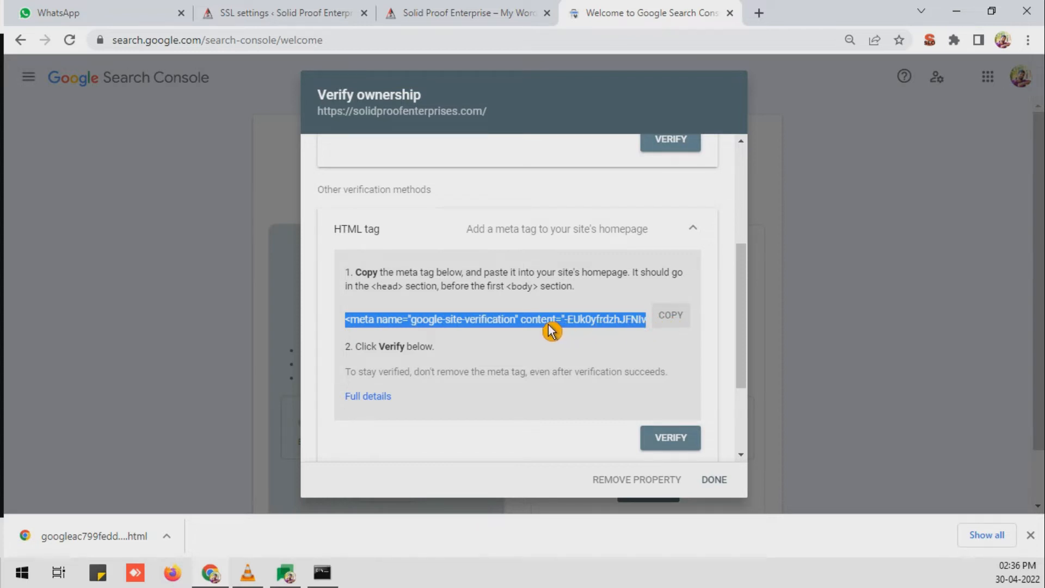
scroll(431, 272, "up", 1)
Open the page for adding plugins in the site's WordPress admin and search for "yoast seo".
left_click(337, 12)
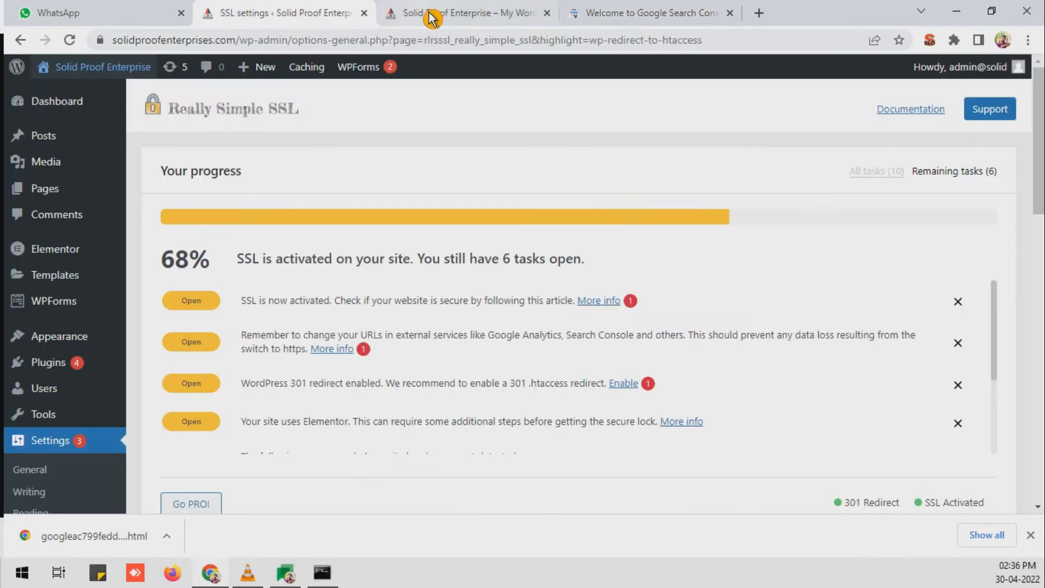
scroll(92, 343, "down", 3)
scroll(82, 305, "up", 2)
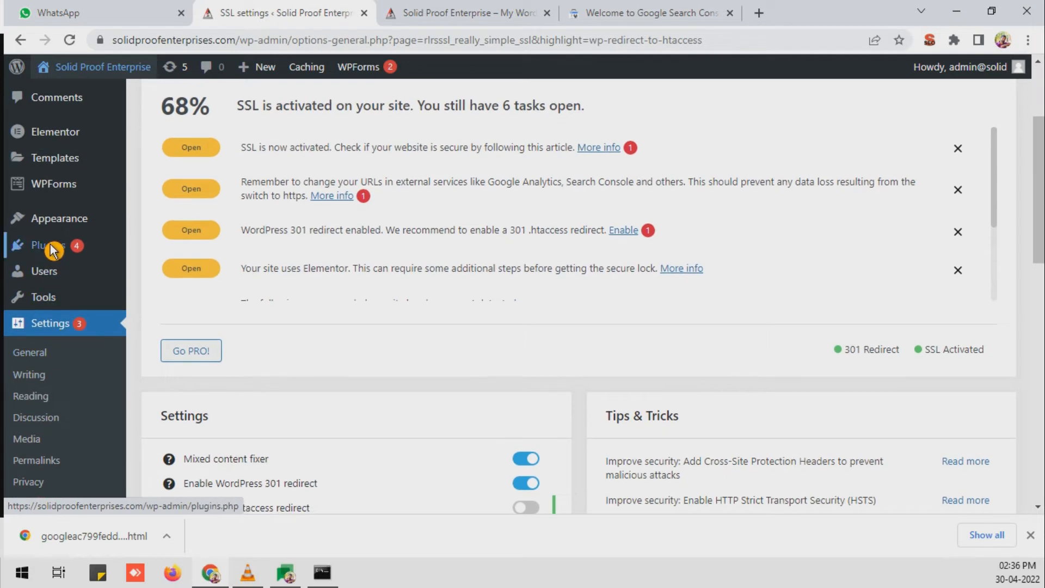
left_click(59, 245)
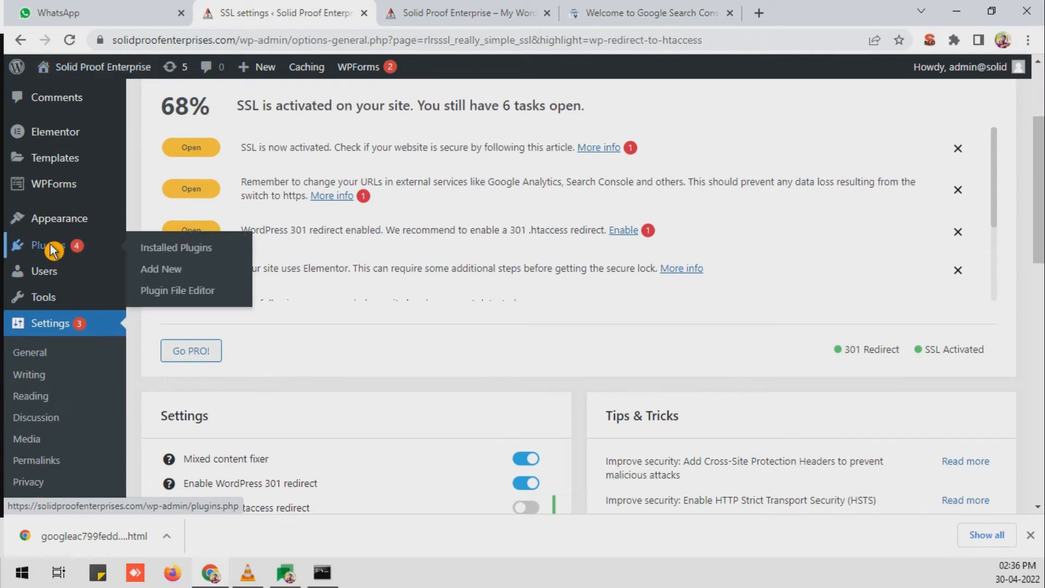
left_click(163, 273)
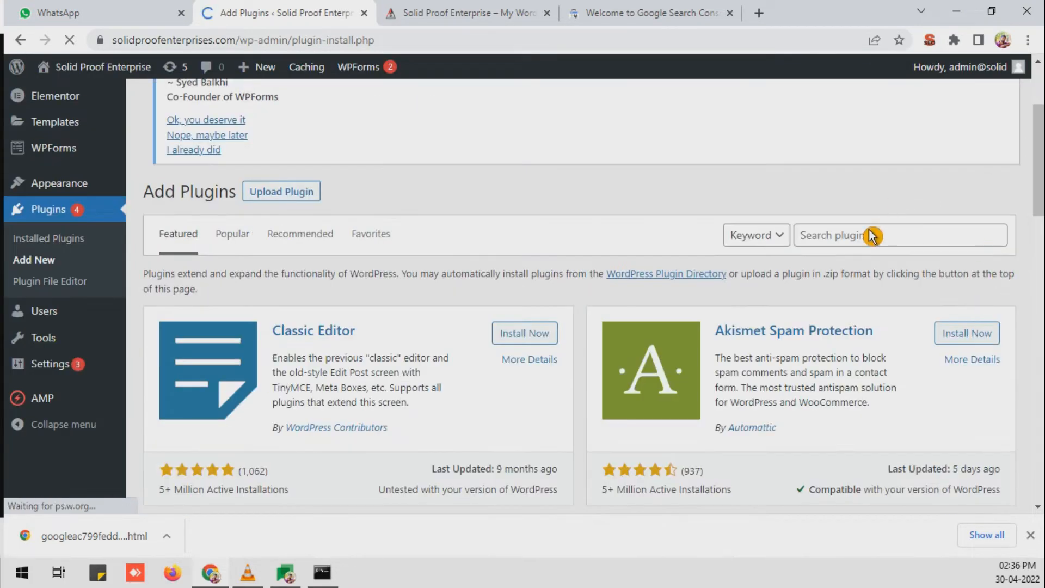
left_click(863, 243)
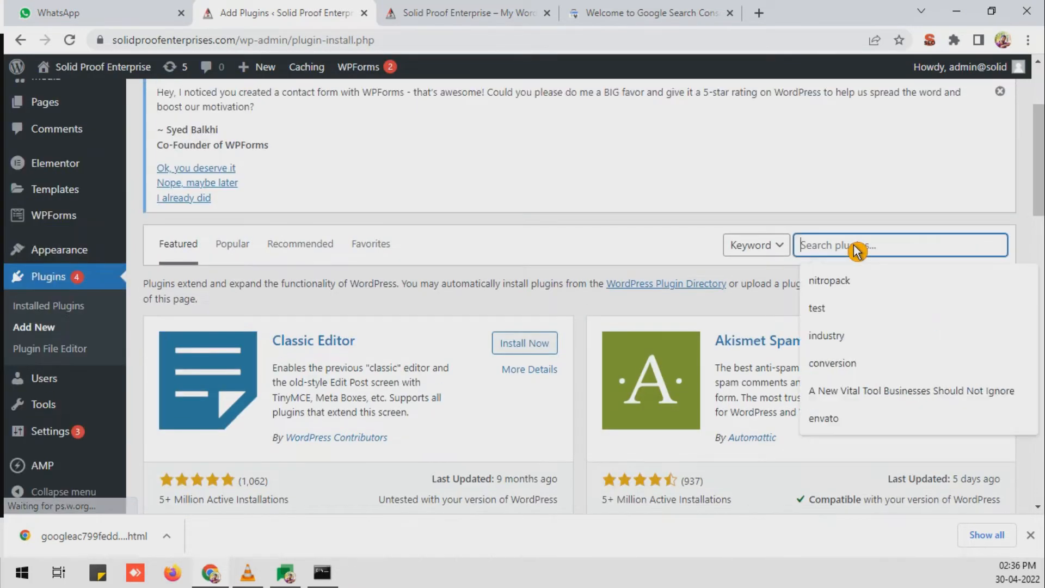
type("yoast seo")
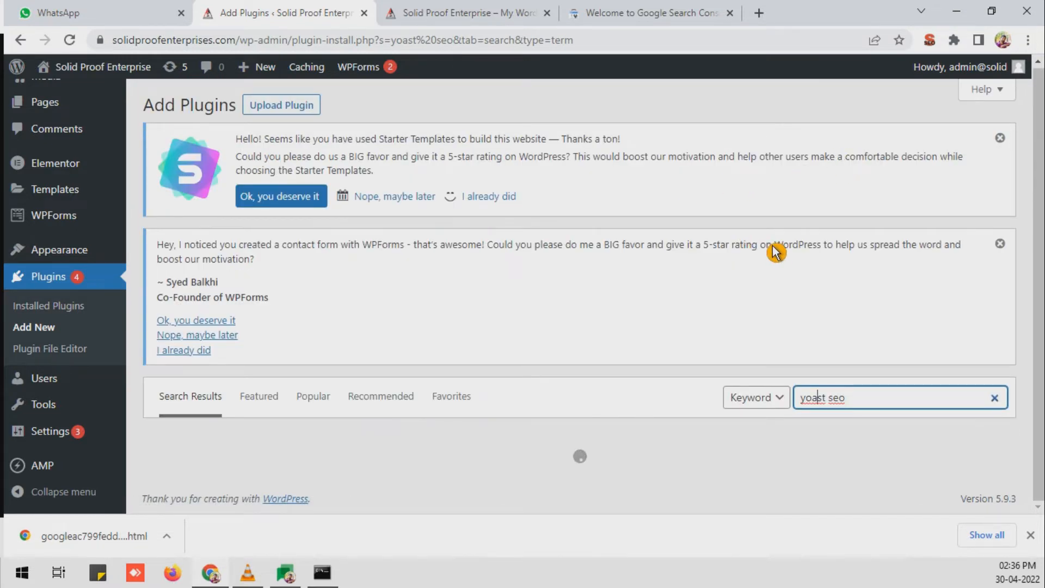
Install and activate the Yoast SEO plugin by Team Yoast.
scroll(776, 253, "down", 3)
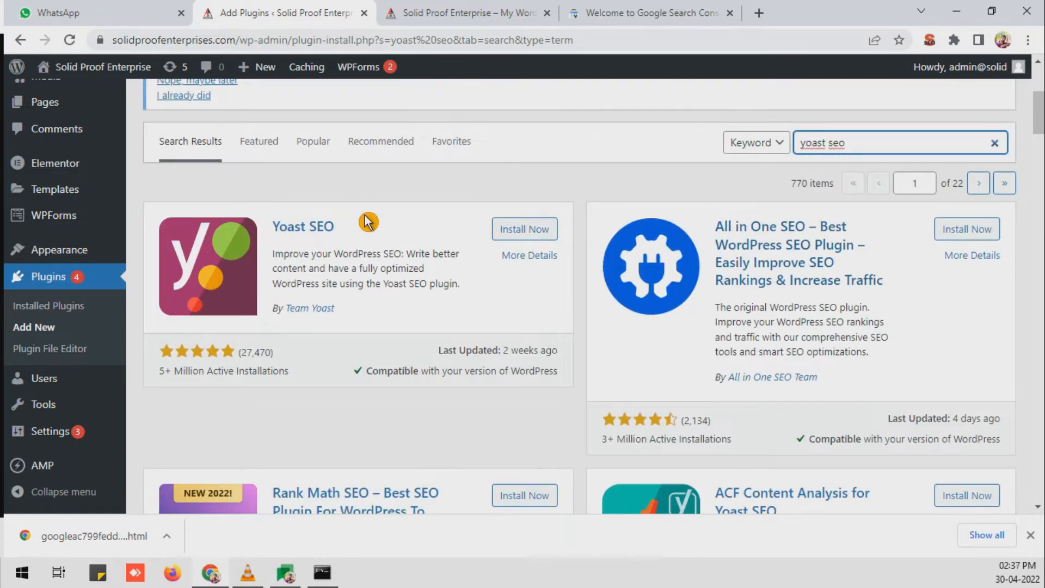
left_click(508, 229)
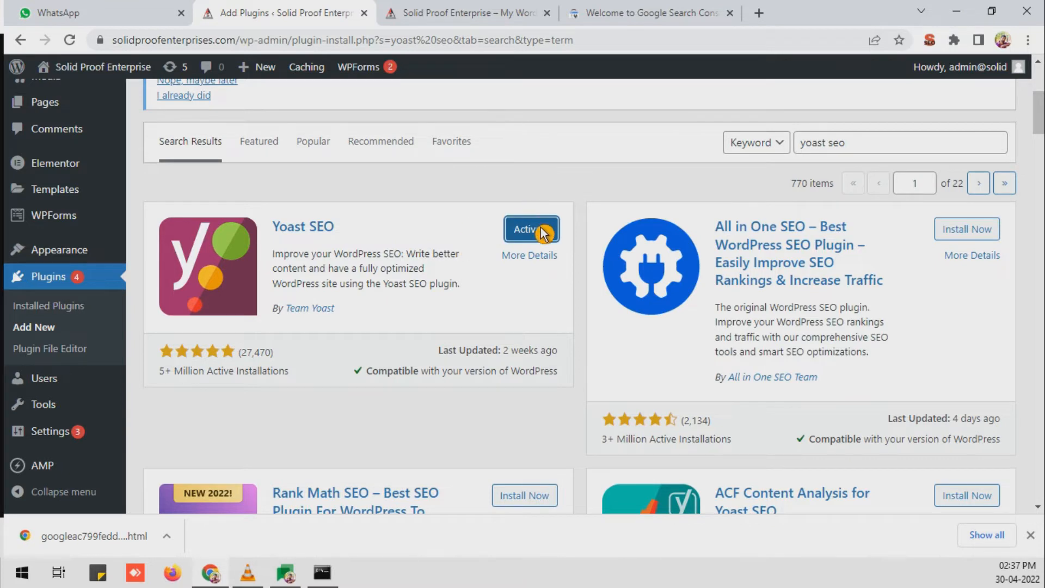
left_click(528, 228)
Paste the copied meta tag as the Google verification code in Yoast SEO's Webmaster Tools settings and save the changes.
scroll(282, 302, "down", 4)
scroll(281, 301, "down", 3)
scroll(280, 299, "up", 1)
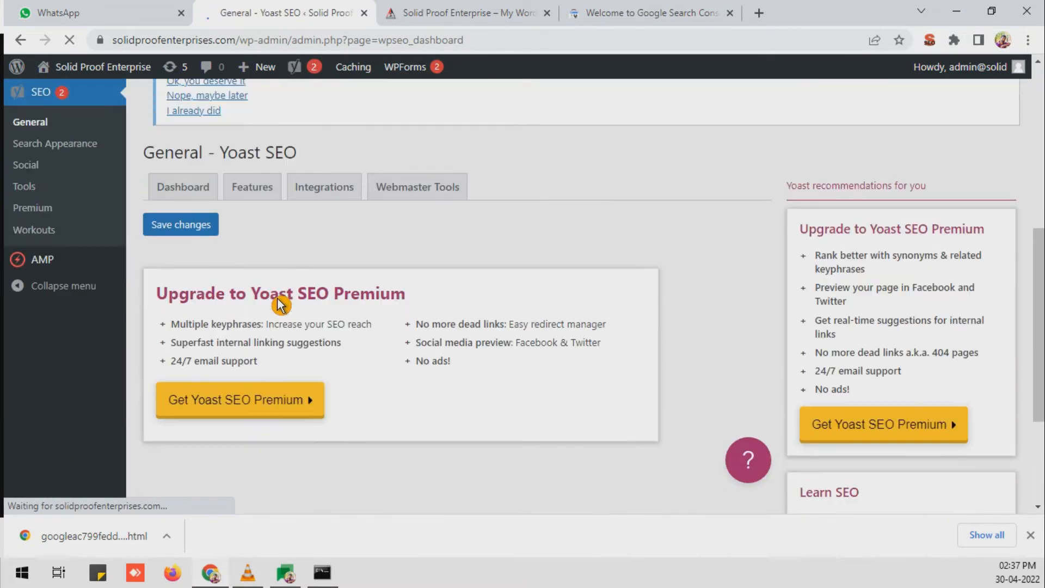
double_click(406, 189)
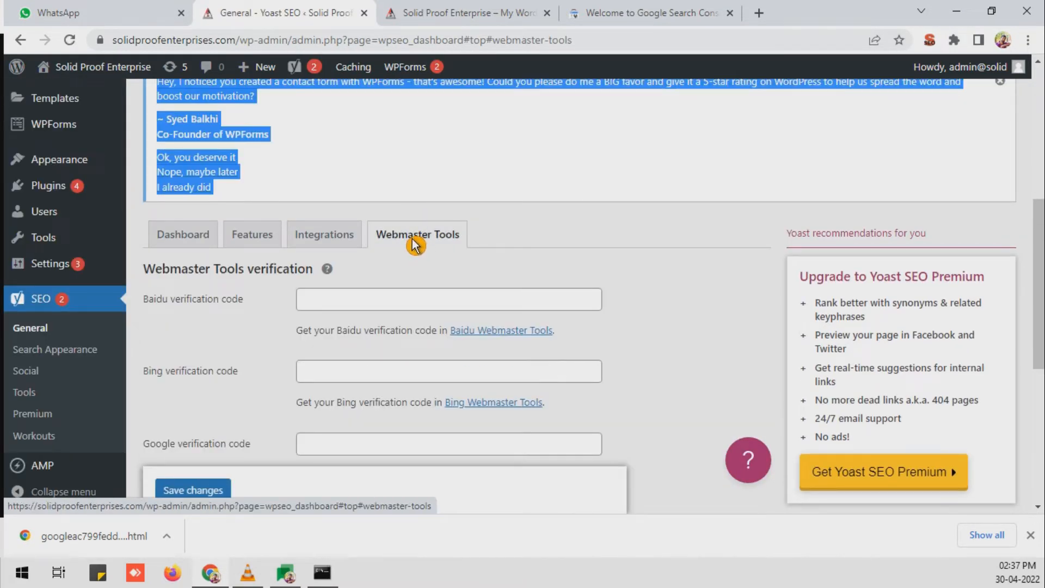
right_click(293, 436)
scroll(286, 427, "down", 4)
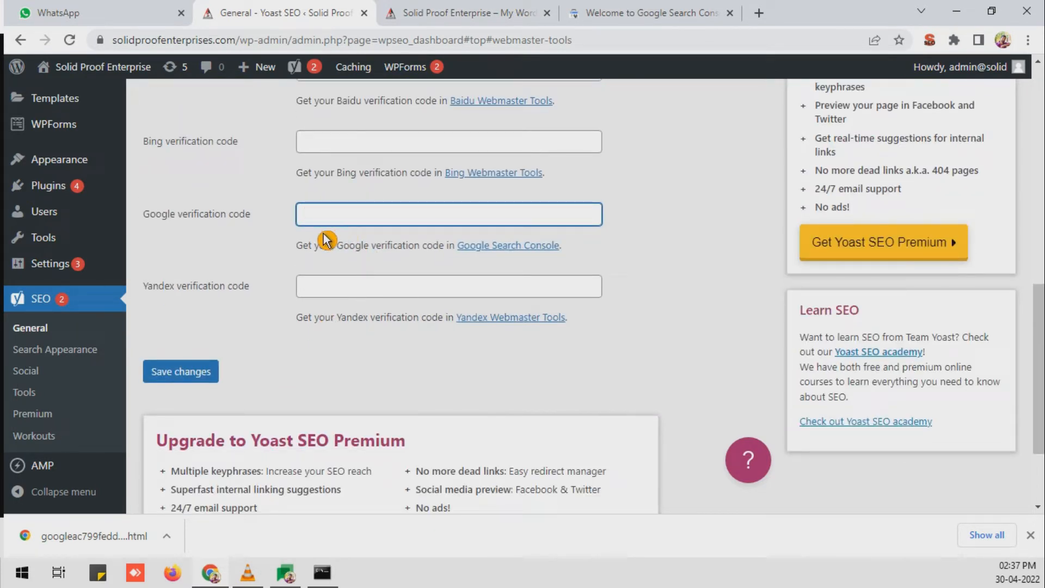
right_click(325, 215)
left_click(359, 320)
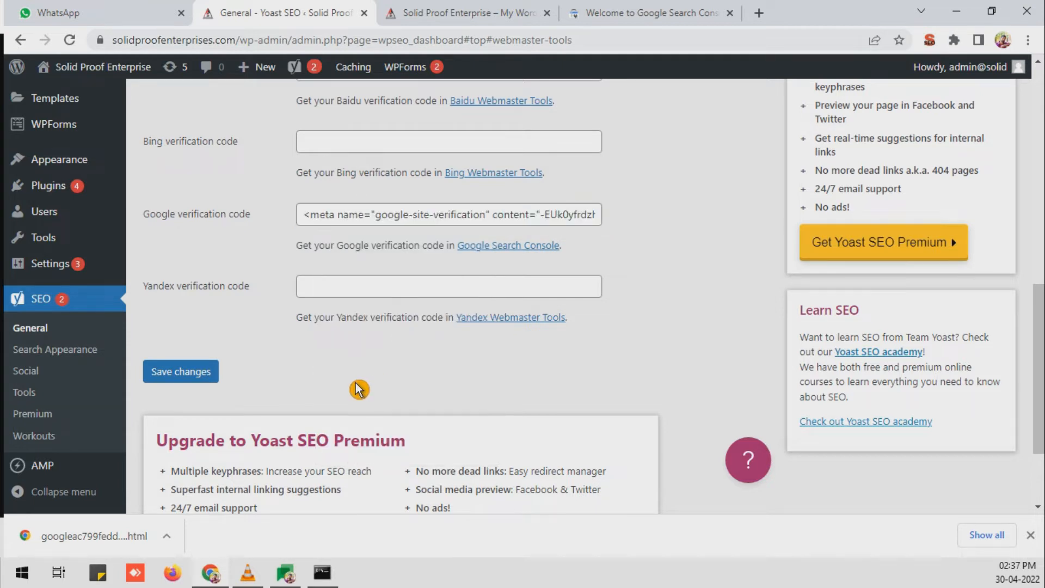
left_click(188, 378)
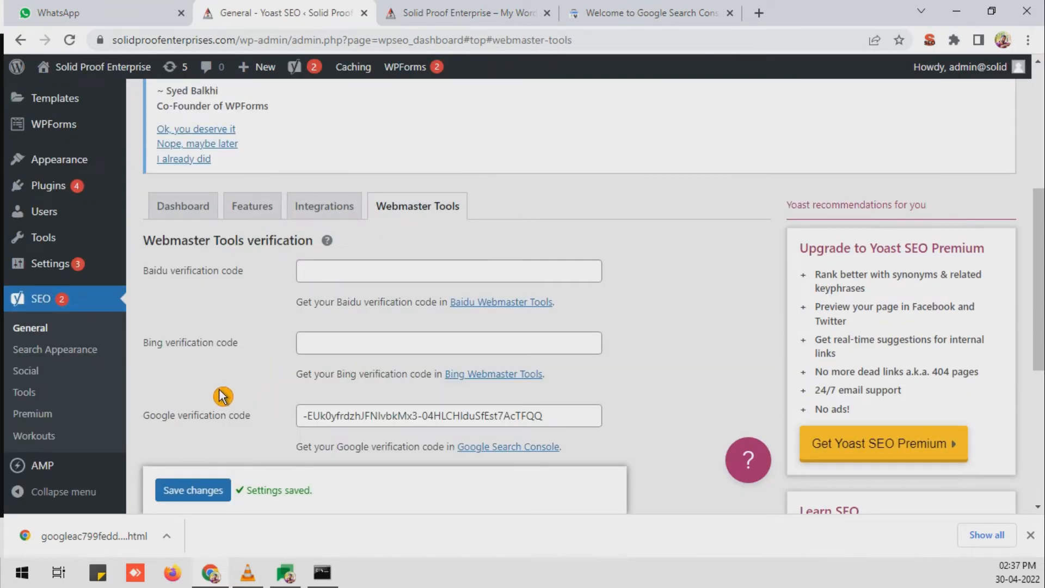
Compare the Google verification code saved in Yoast SEO with the content value of Search Console's meta tag.
left_click_drag(567, 415, 510, 416)
left_click_drag(397, 436, 278, 443)
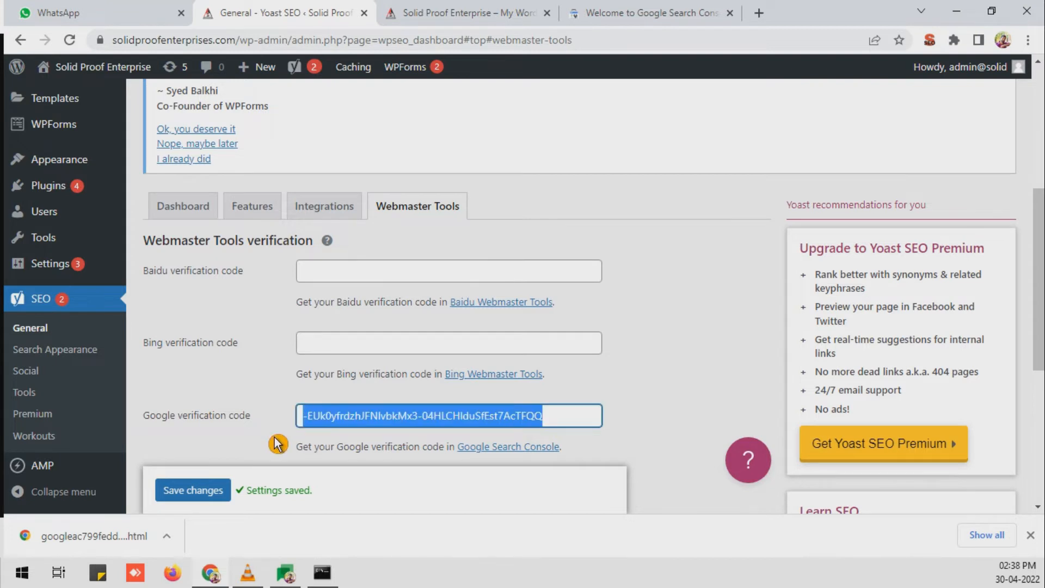
left_click(569, 11)
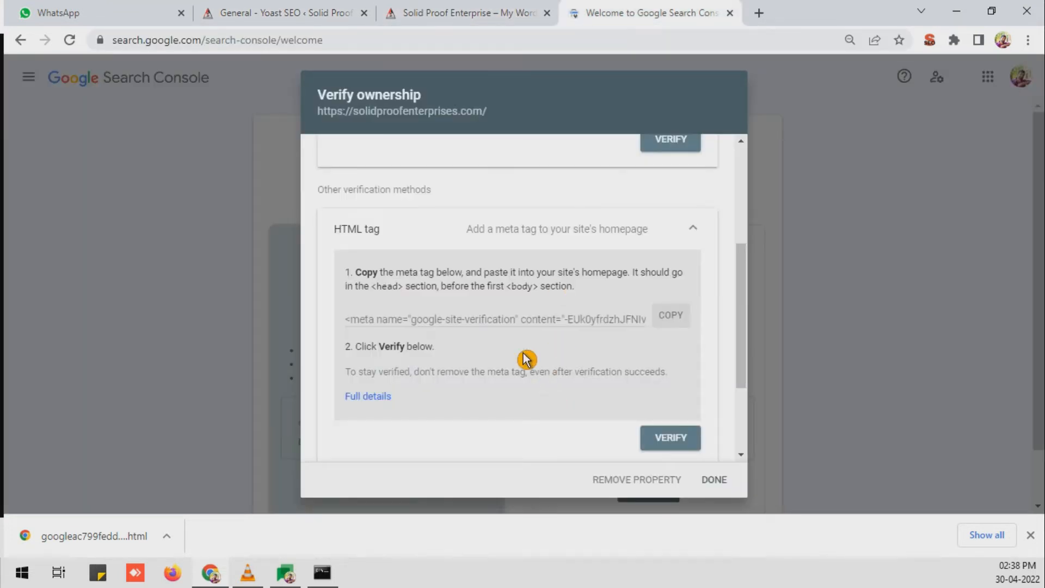
left_click_drag(571, 321, 652, 323)
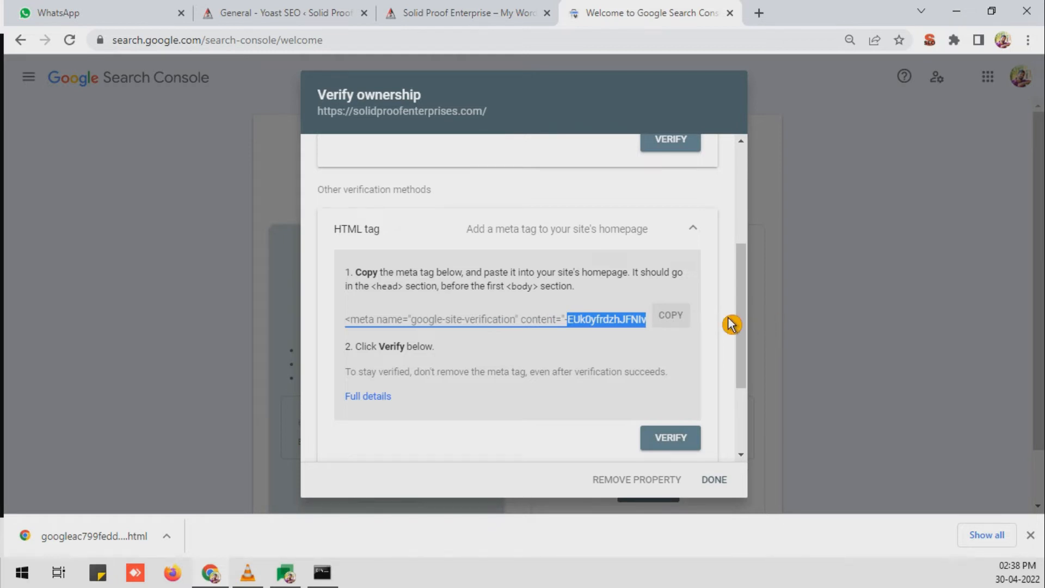
Verify ownership of the site with the HTML tag method and open the new property's Sitemaps page.
left_click(667, 442)
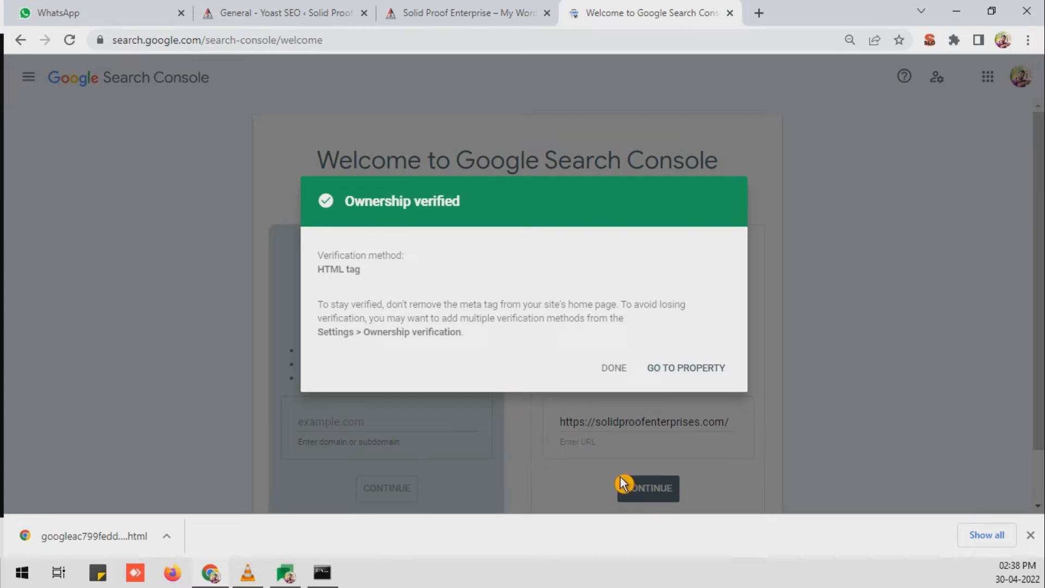
left_click(686, 376)
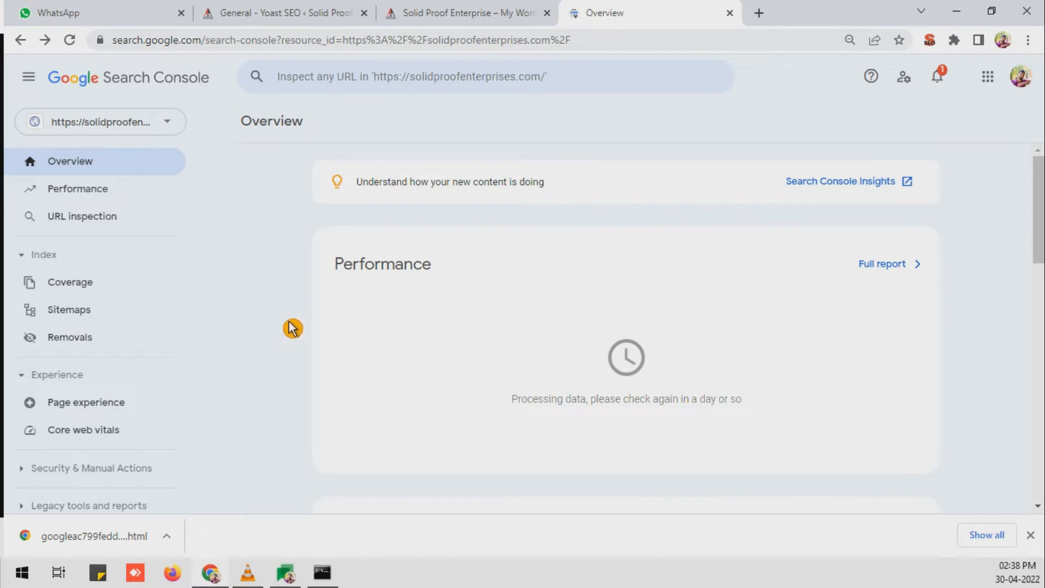
left_click(82, 318)
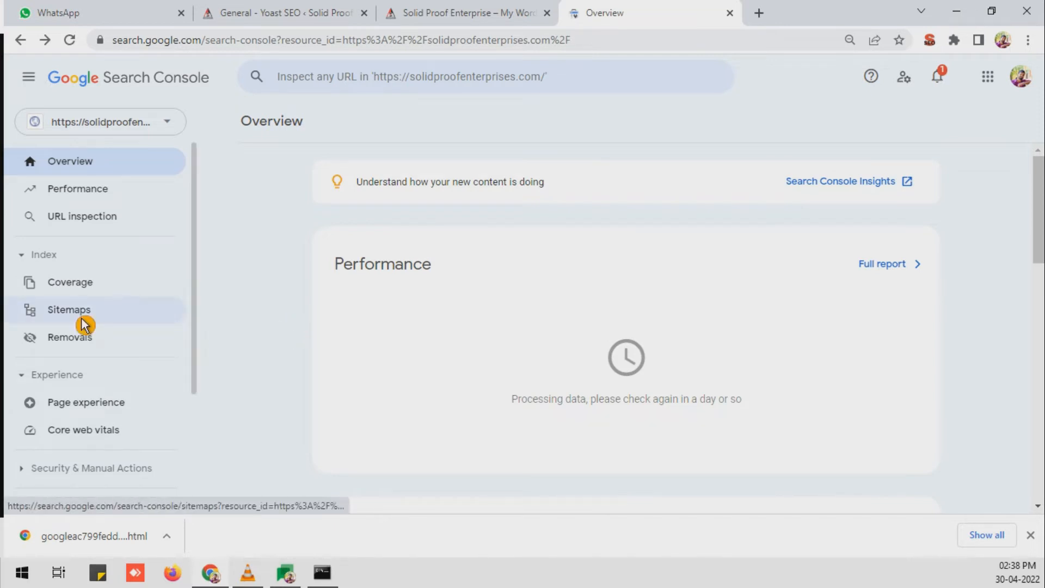
left_click(81, 320)
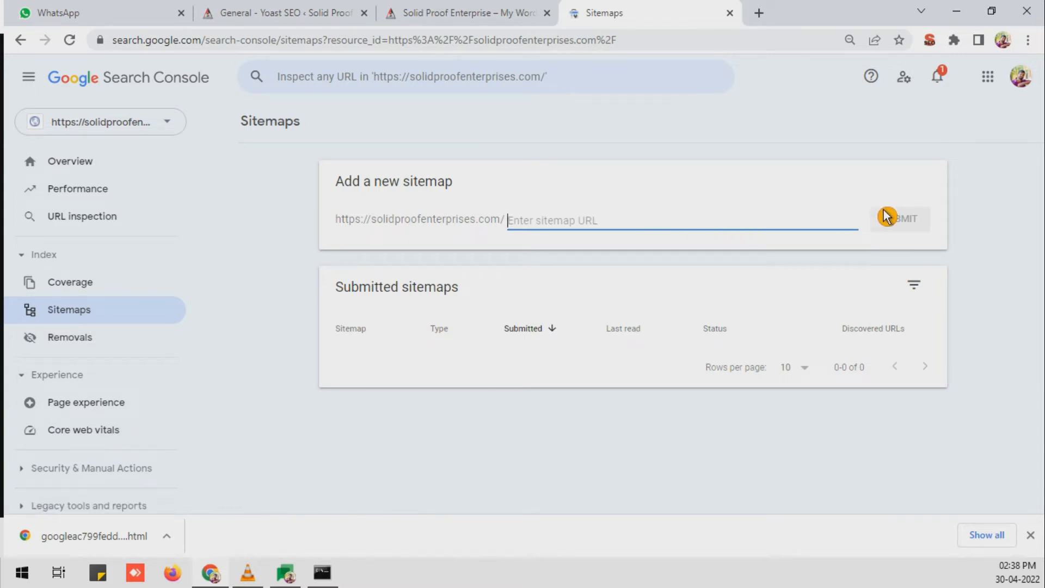
Switch to the Yoast SEO settings and open the generated XML sitemap from the XML sitemaps feature's help text.
left_click(291, 11)
scroll(250, 310, "down", 3)
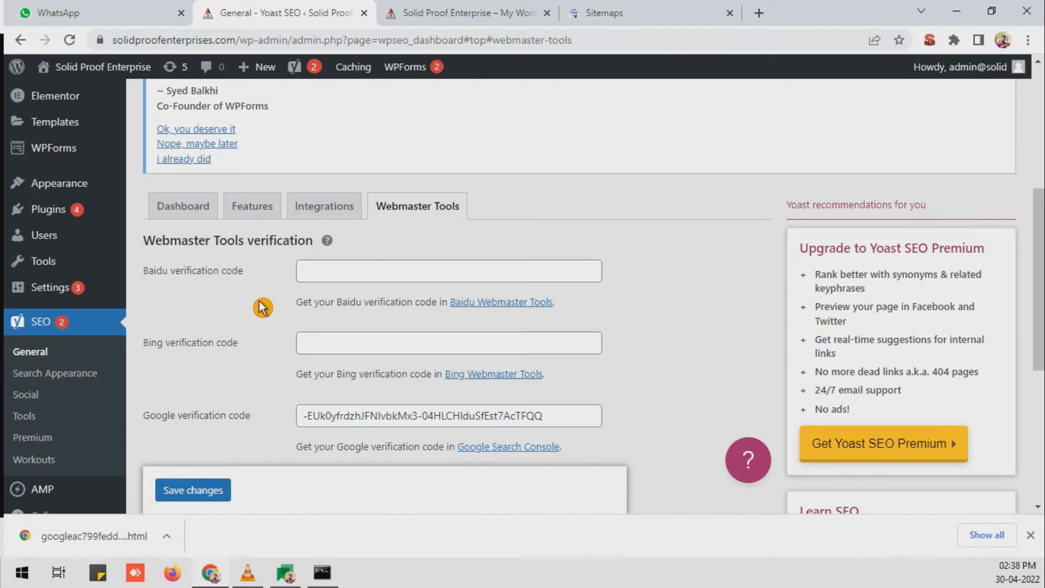
scroll(263, 305, "down", 3)
scroll(259, 272, "up", 3)
left_click(234, 207)
scroll(255, 220, "down", 3)
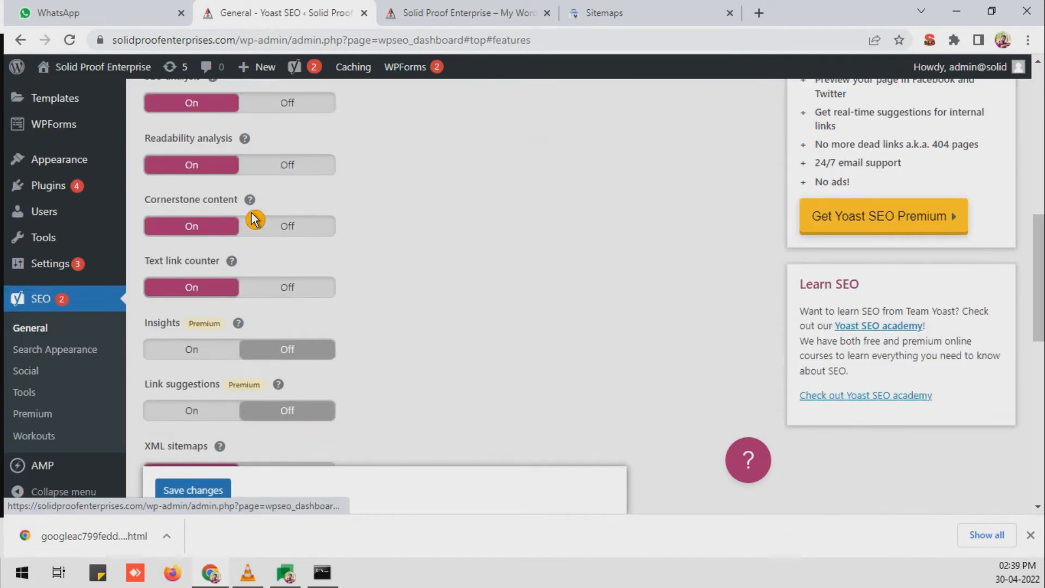
scroll(255, 219, "down", 4)
scroll(255, 219, "up", 1)
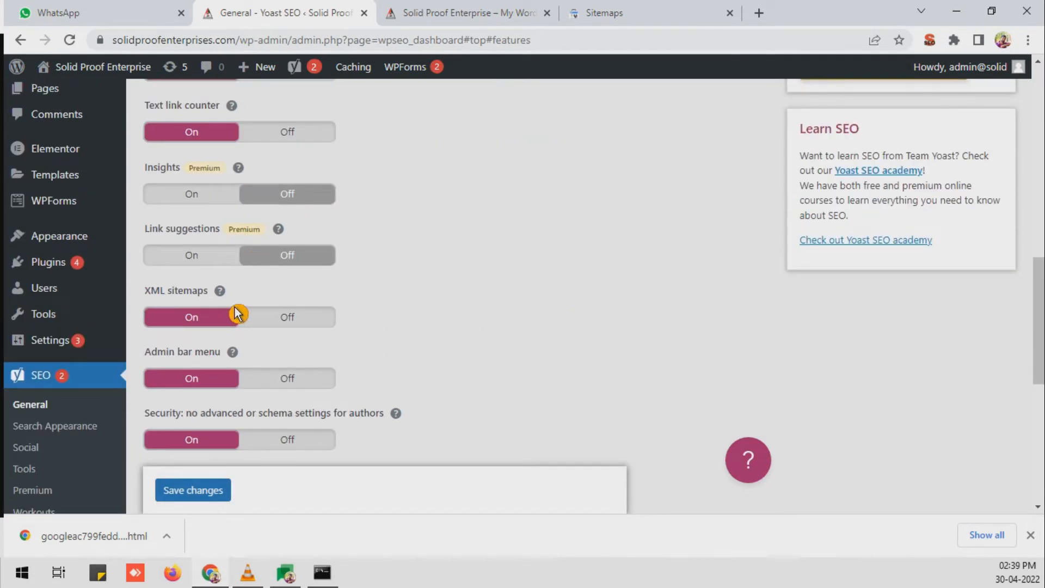
triple_click(158, 294)
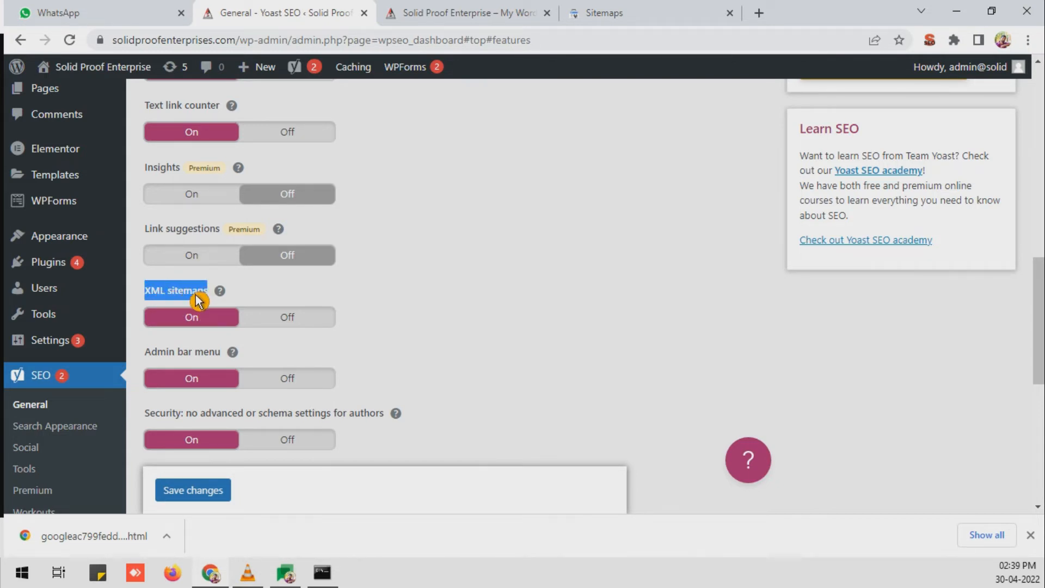
left_click(221, 292)
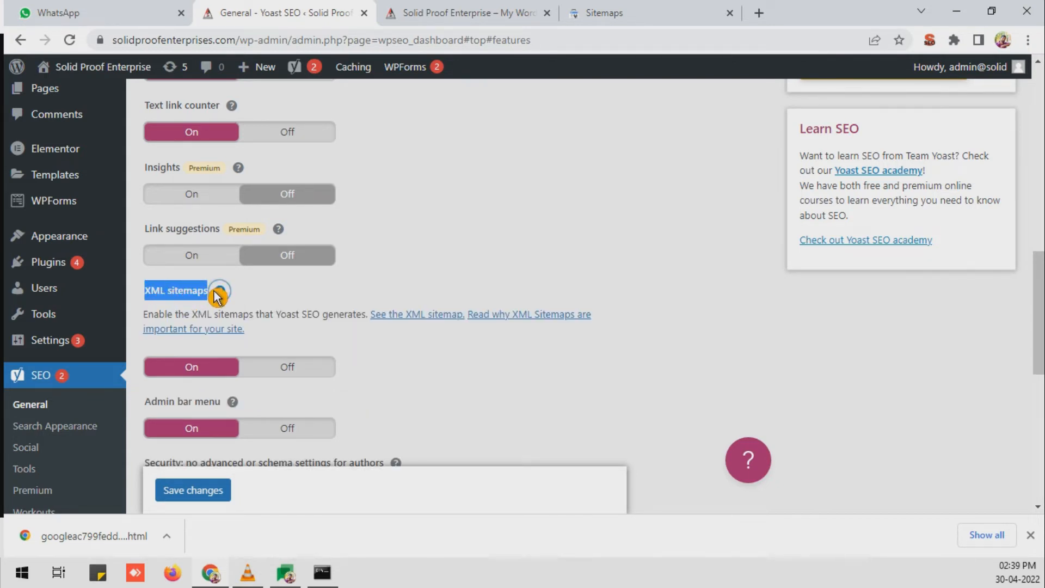
left_click(279, 294)
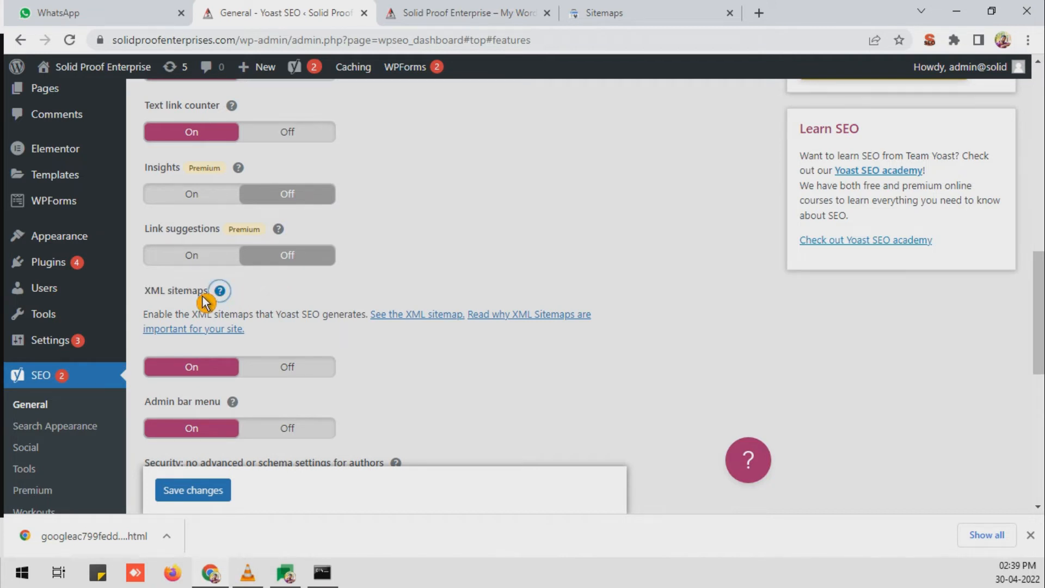
left_click(430, 320)
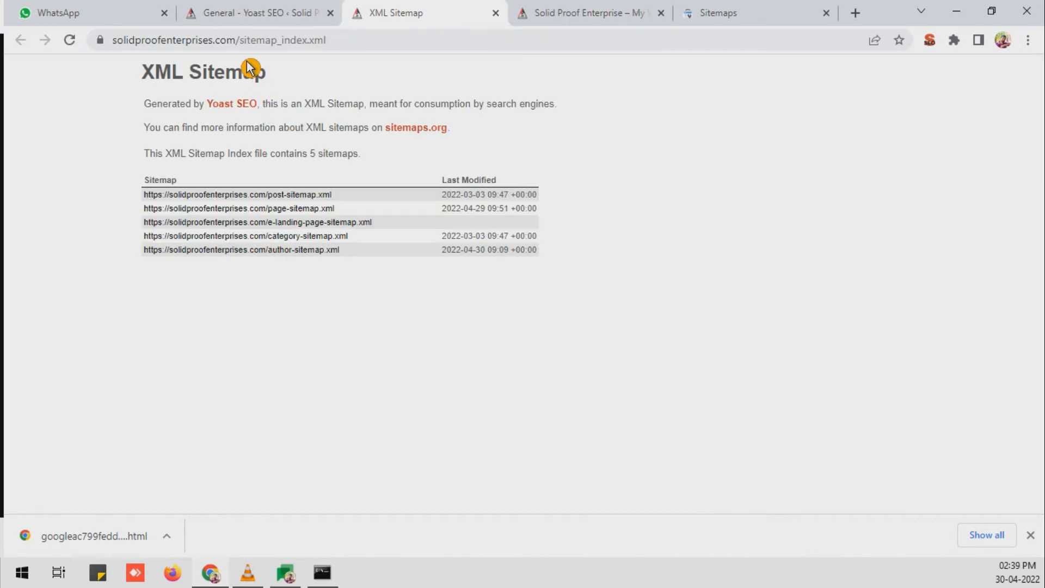
Copy sitemap_index.xml from the sitemap's address and submit it as a new sitemap in Search Console.
left_click_drag(241, 41, 326, 52)
left_click_drag(391, 47, 293, 51)
right_click(349, 42)
left_click(384, 119)
left_click(808, 12)
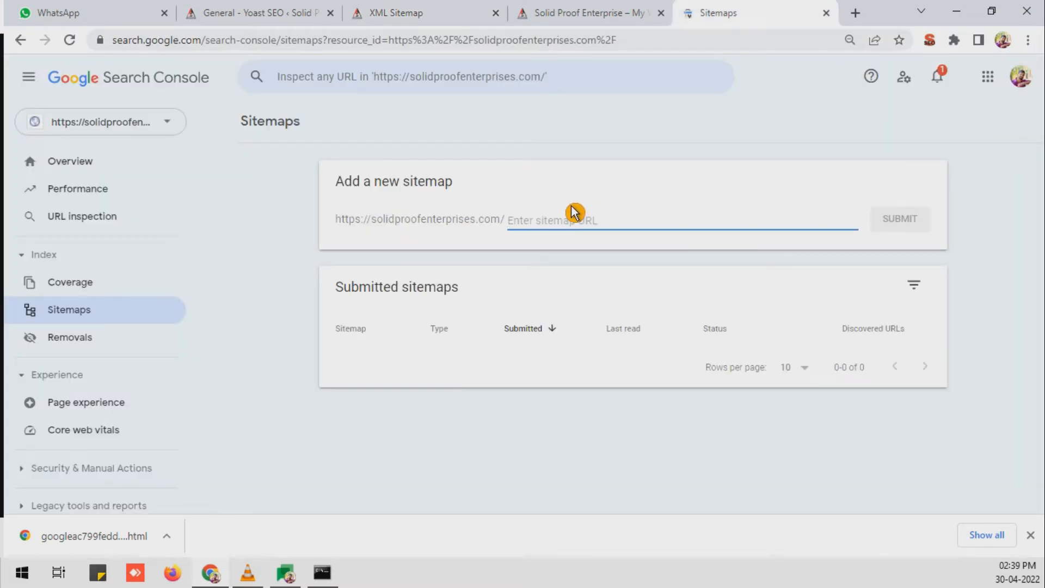
key("ctrl+v")
left_click(898, 228)
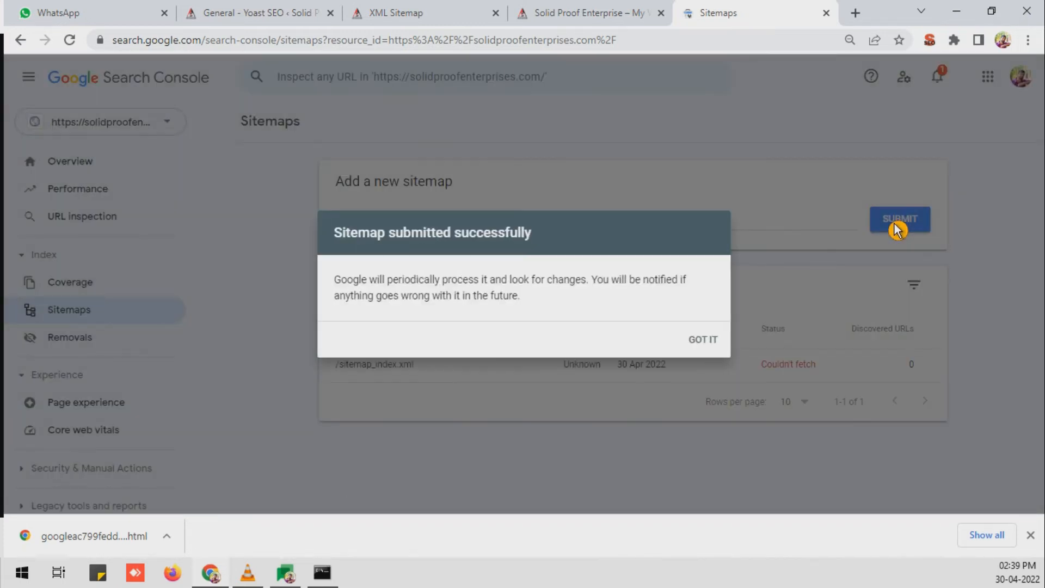
left_click(699, 340)
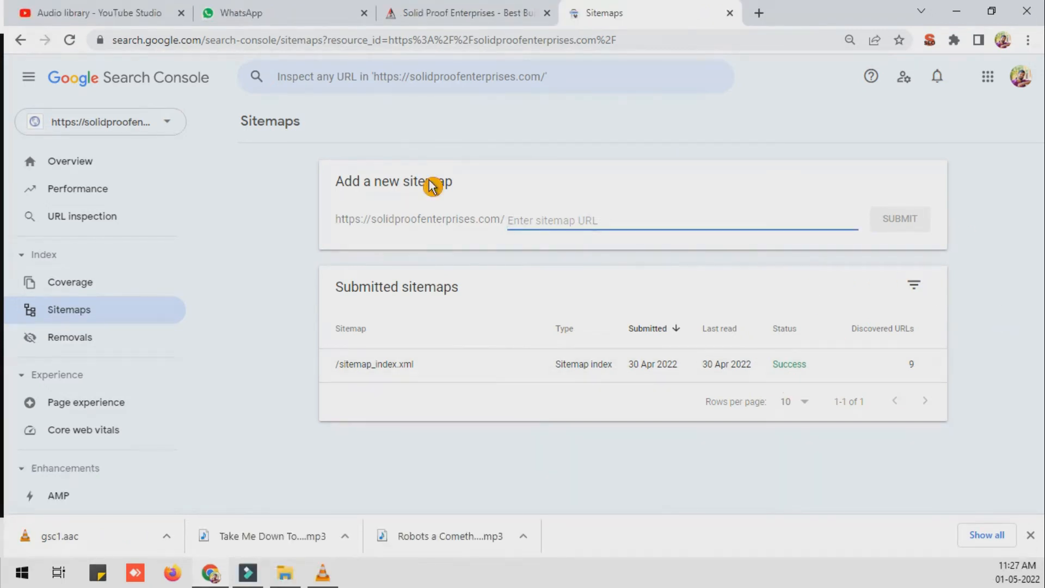
left_click(385, 76)
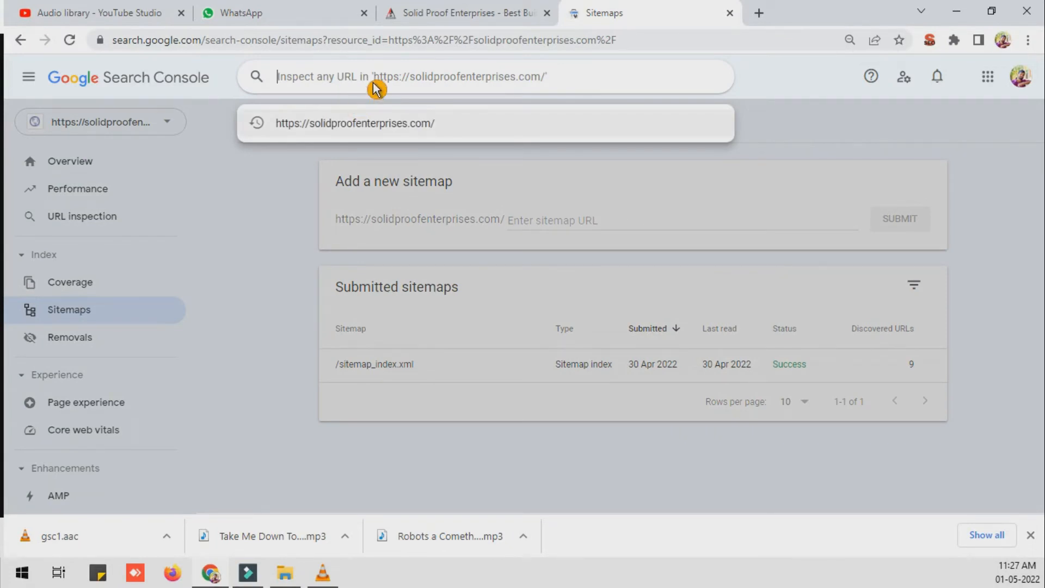
key("ctrl+v")
key("Return")
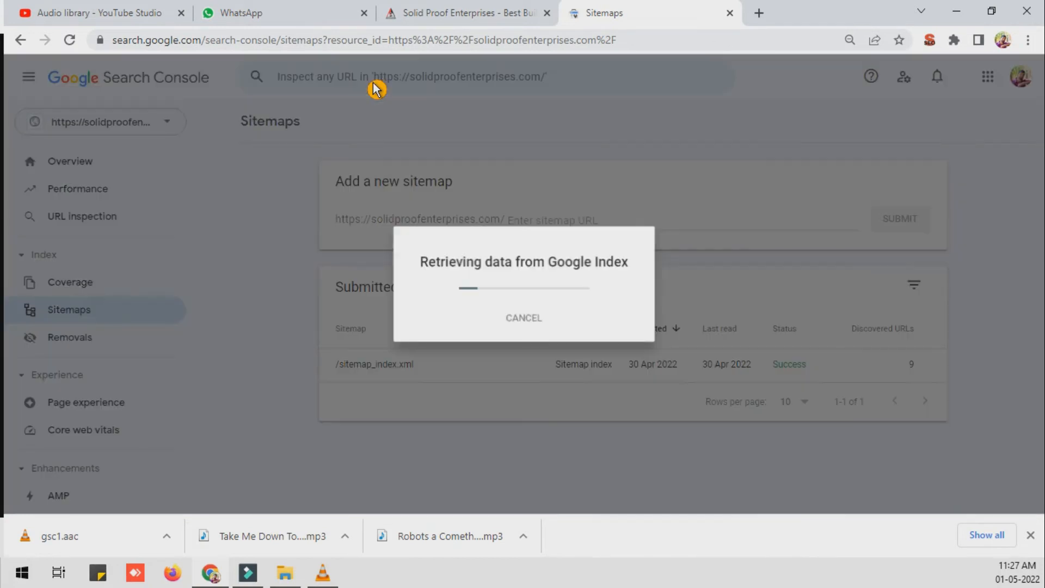
triple_click(380, 231)
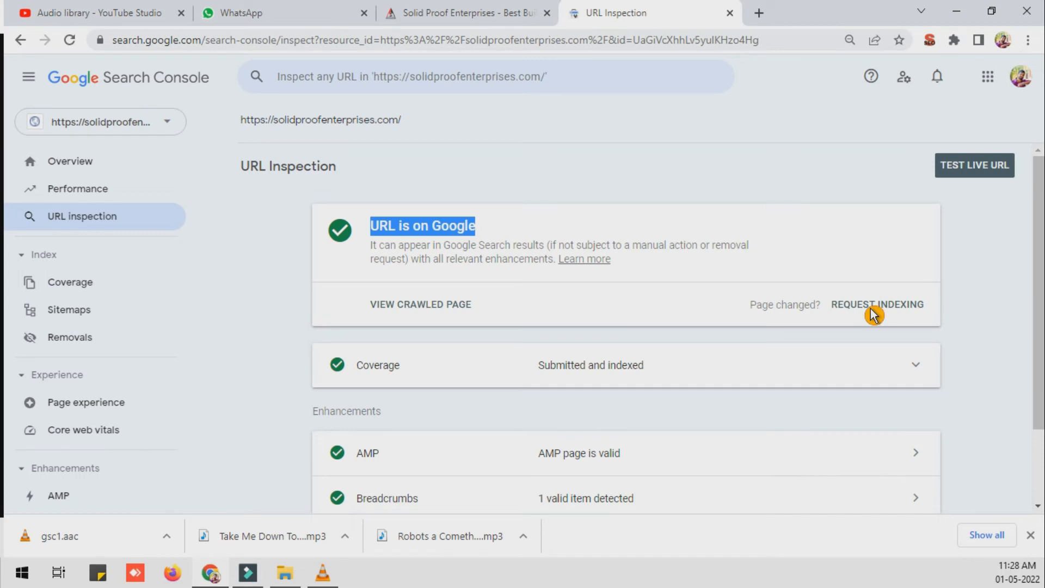
triple_click(392, 122)
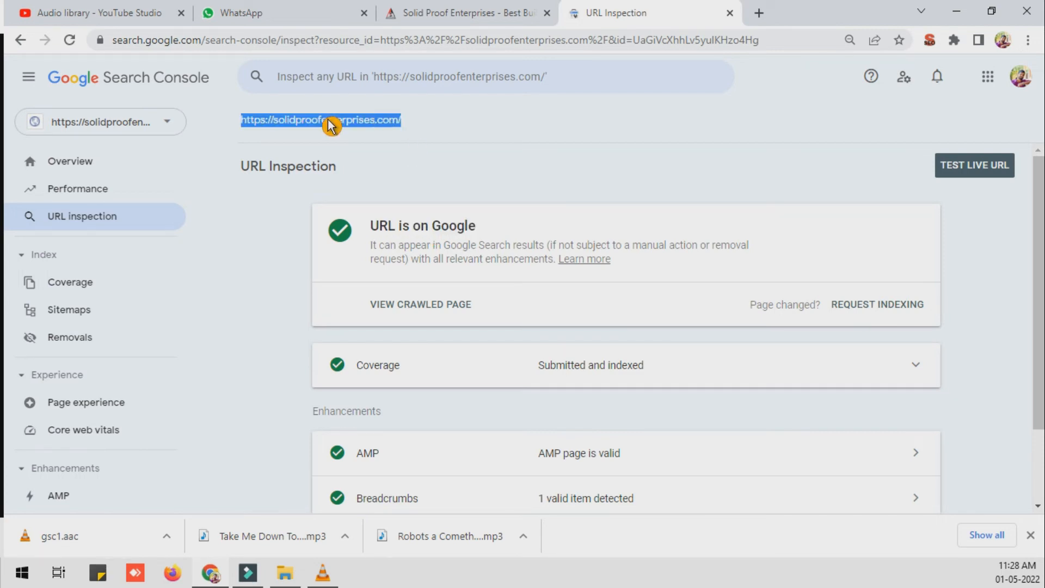
right_click(387, 124)
left_click(359, 130)
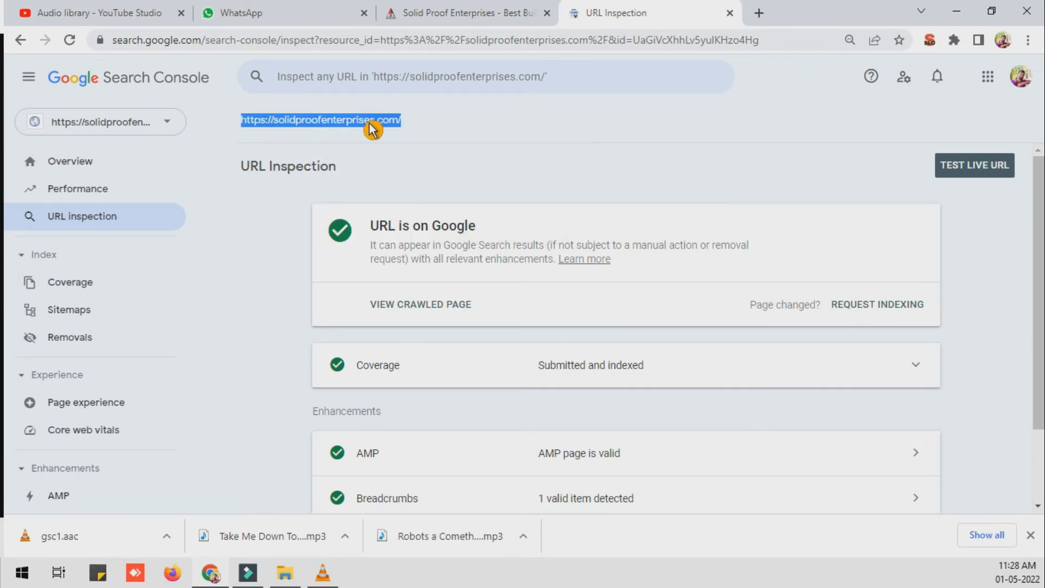
left_click(759, 13)
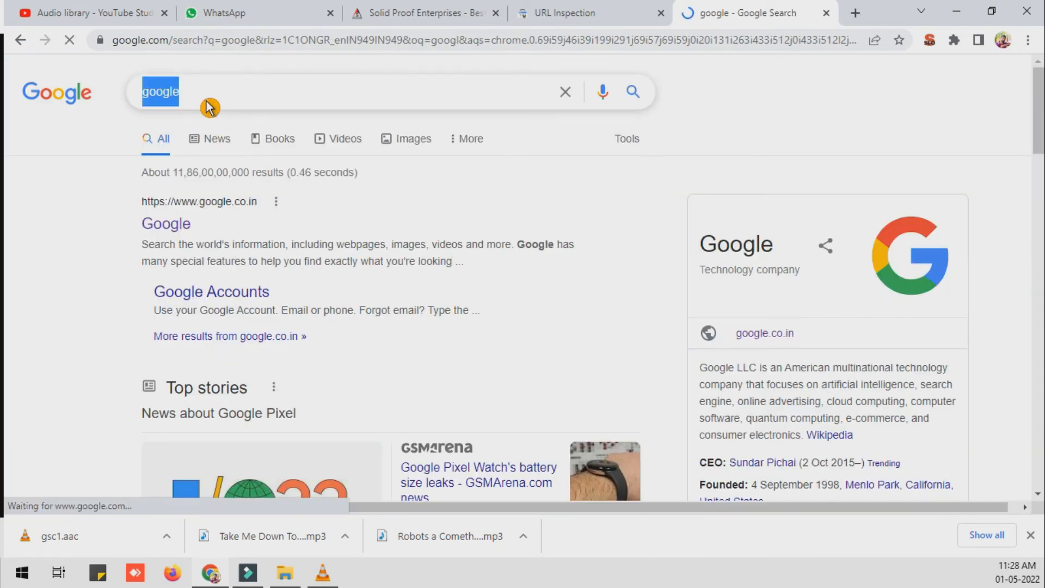
key("ctrl+v")
key("Return")
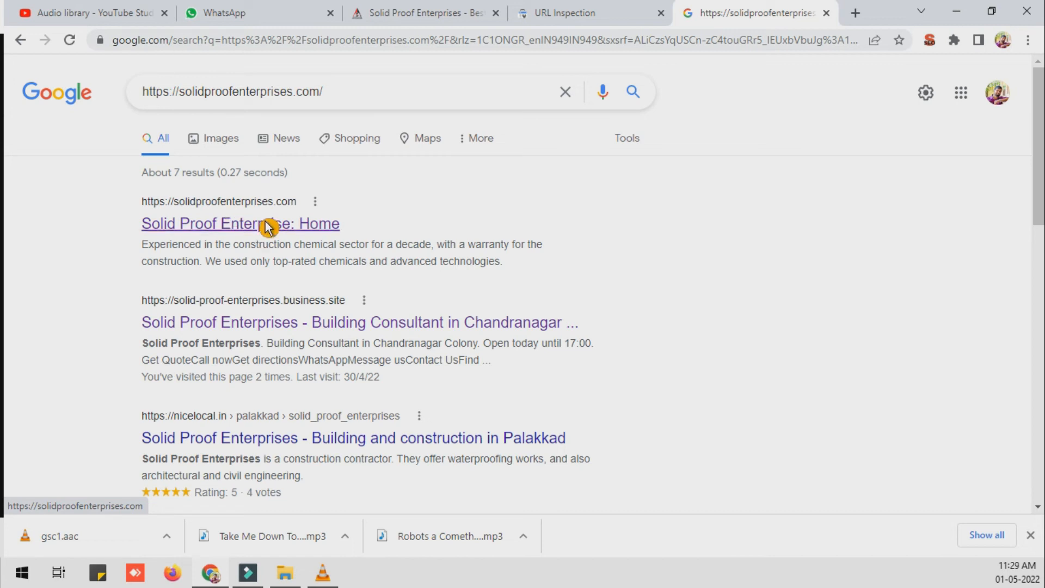
key("ctrl+shift+Tab")
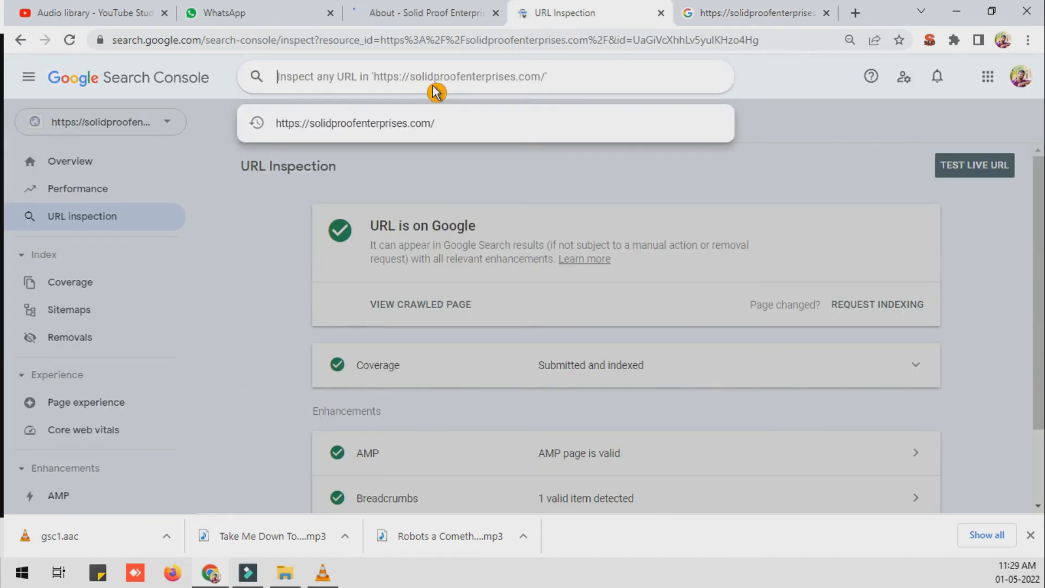
key("ctrl+v")
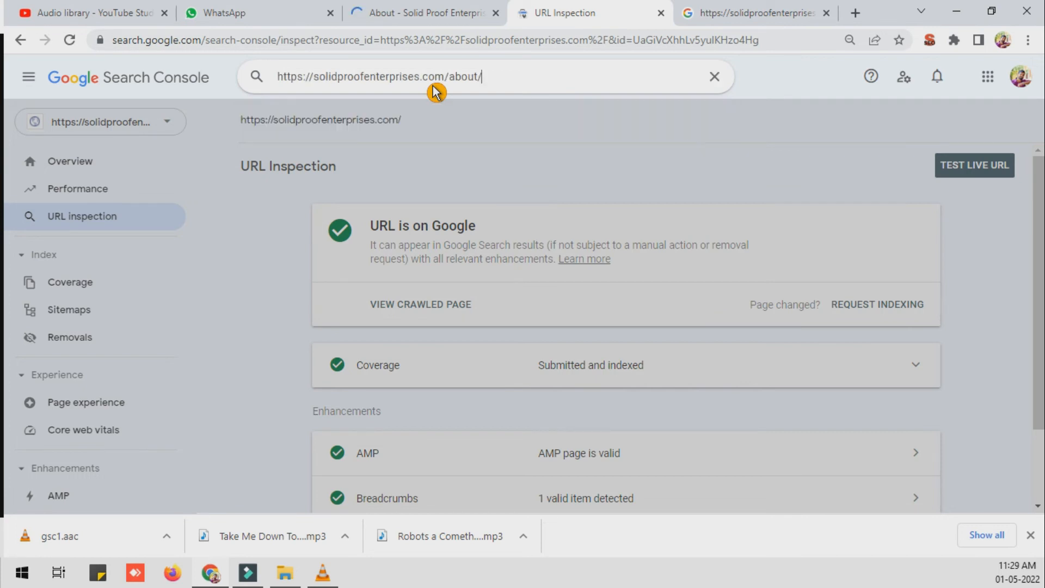
key("Return")
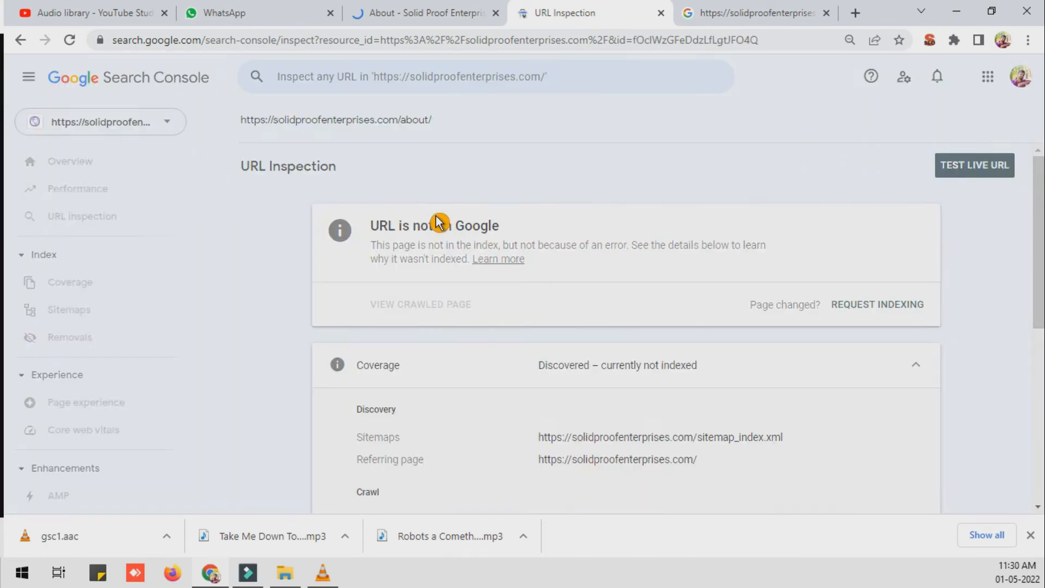
Request indexing for the site's /about/ page and dismiss the confirmation.
triple_click(441, 130)
left_click(772, 14)
left_click(576, 13)
triple_click(399, 129)
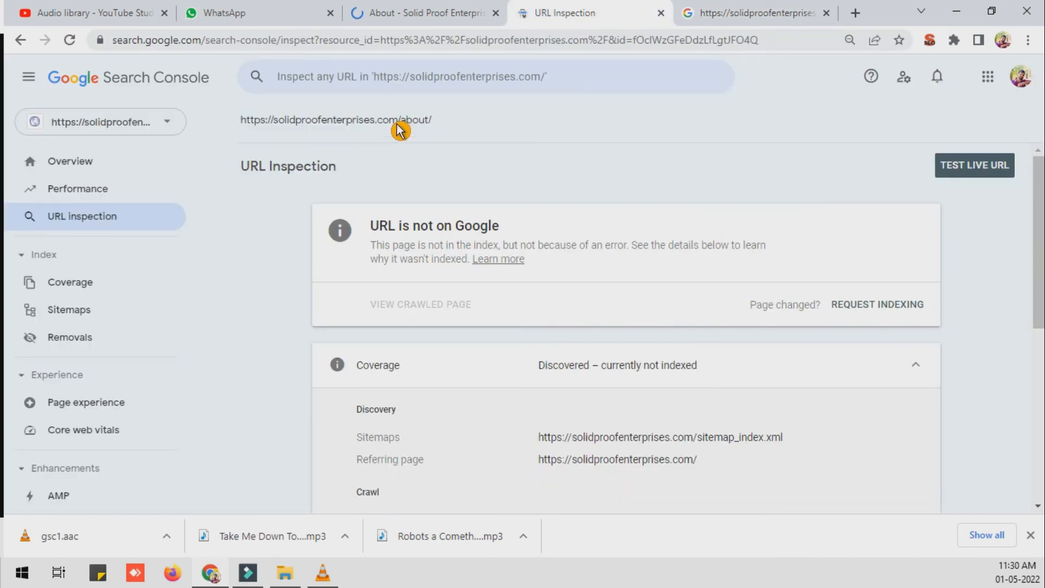
left_click(905, 309)
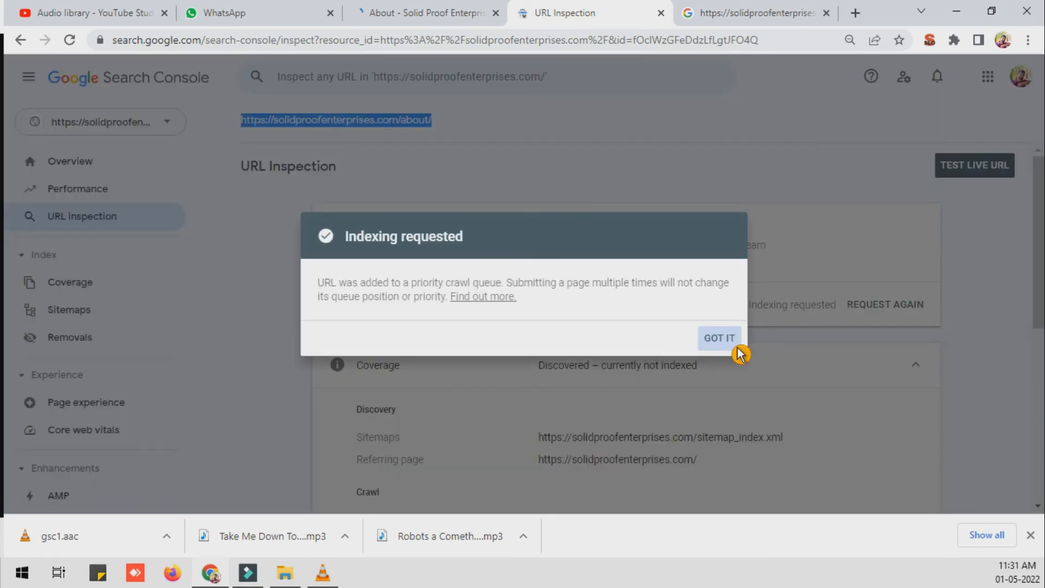
left_click(719, 338)
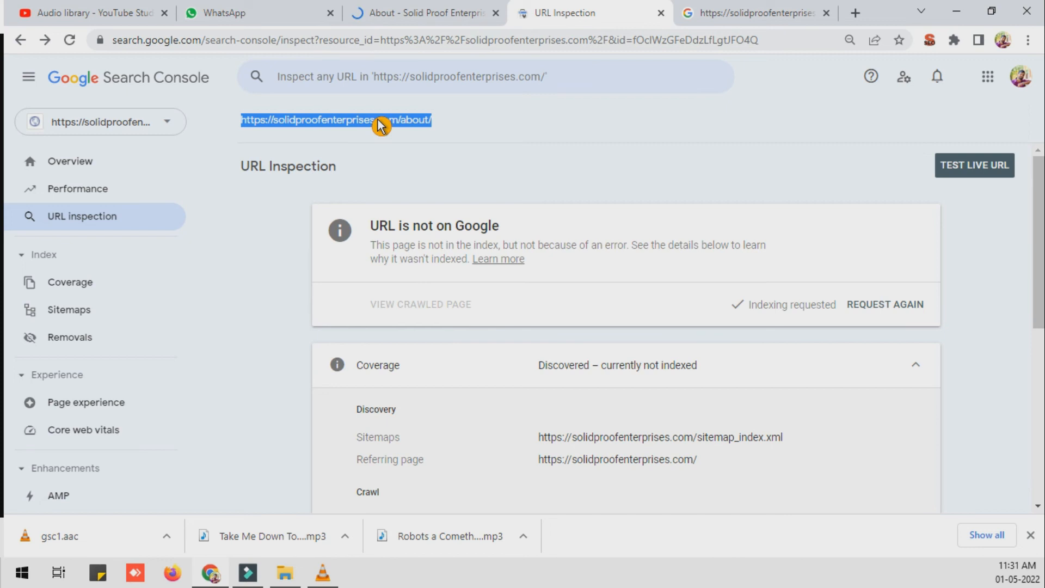
key("ctrl+Tab")
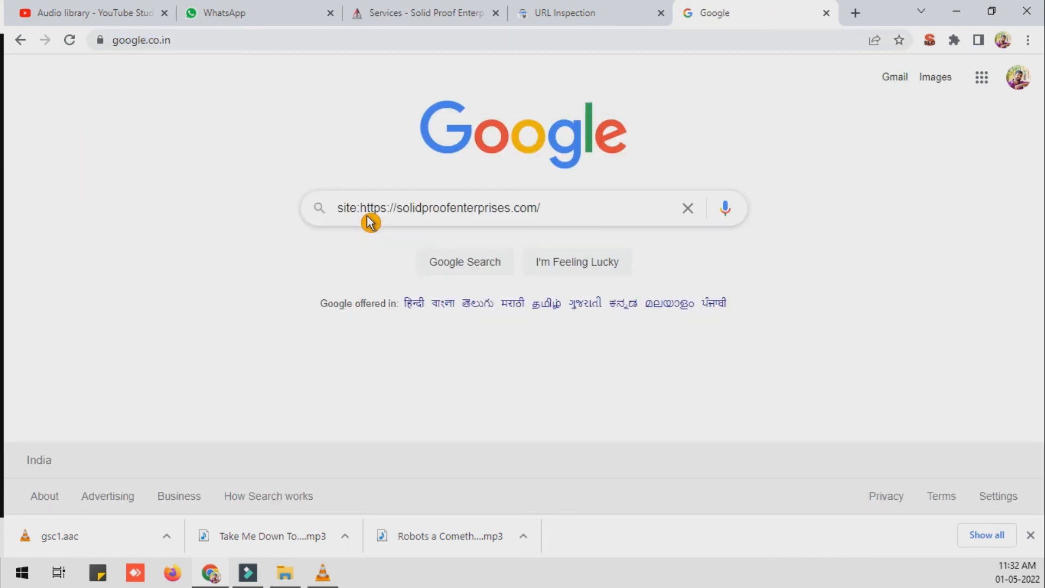
left_click_drag(361, 212, 608, 216)
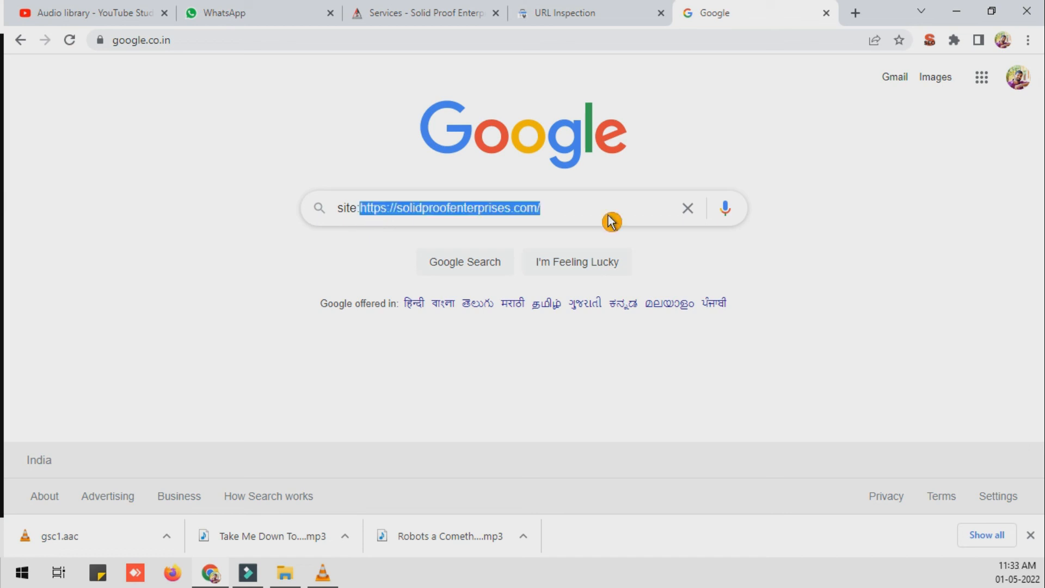